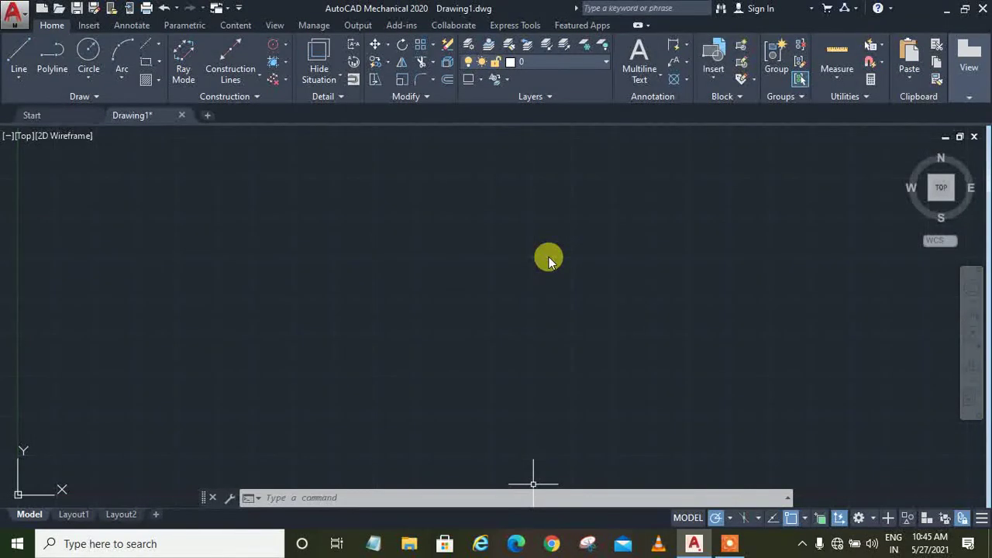
Step: Start the Circle command from the Draw panel on the blank Drawing1
left_click(421, 94)
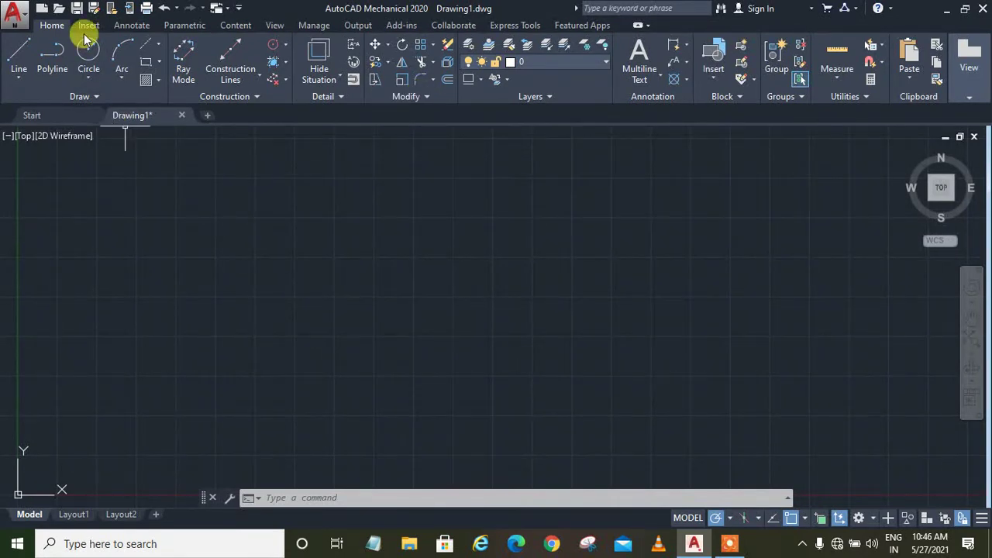
Step: Draw a circle in the upper-left area by picking its centre and a radius point
left_click(87, 53)
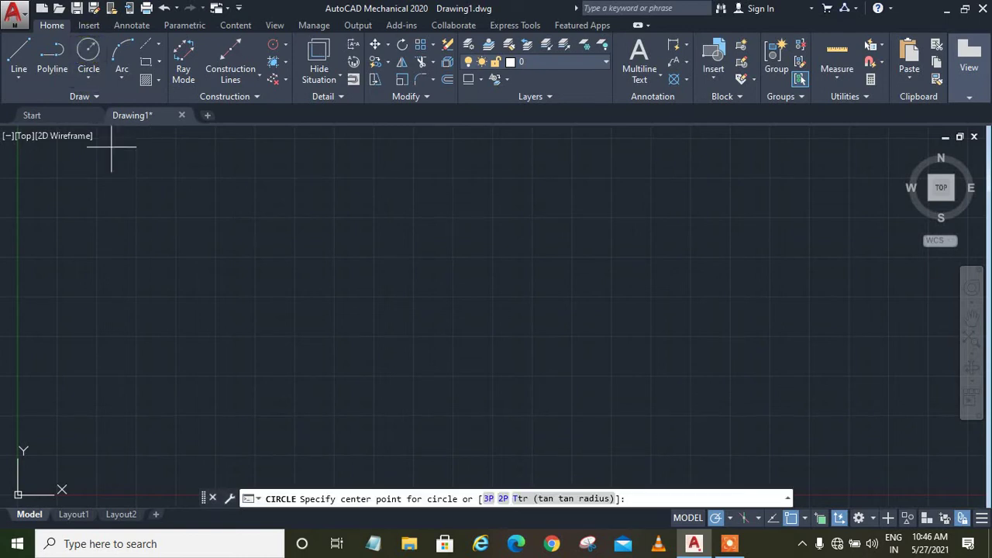
left_click(296, 218)
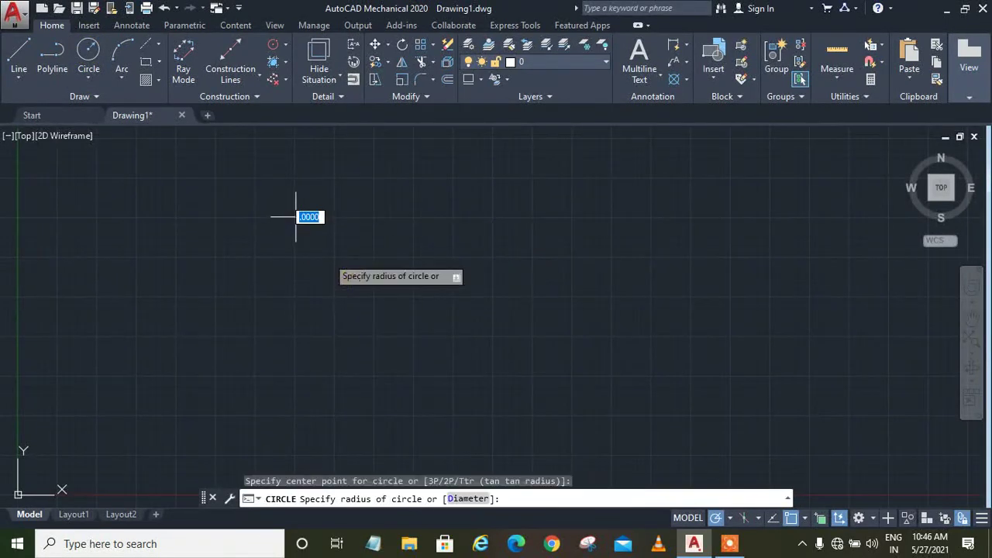
left_click(329, 264)
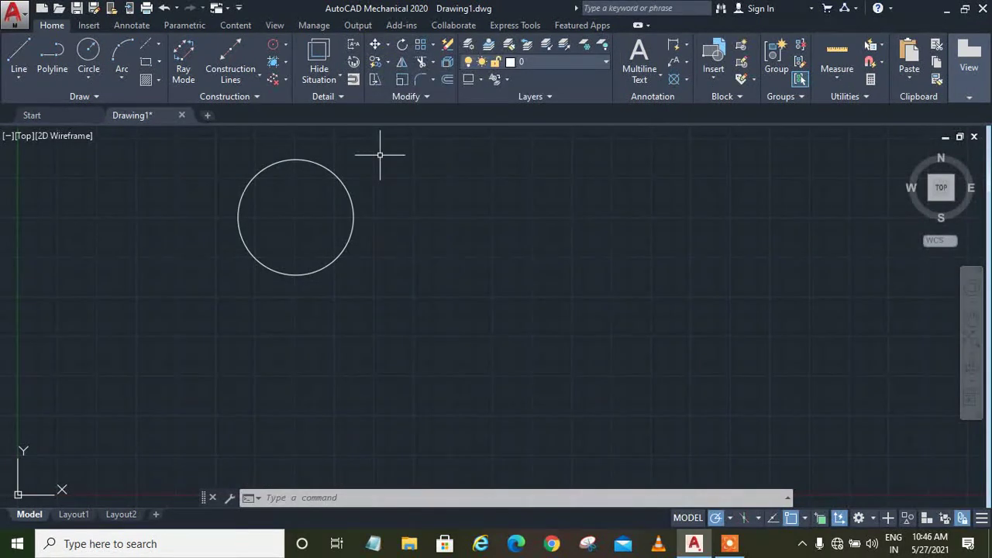
Step: Move the circle horizontally to the right, using its centre as the base point
left_click(374, 47)
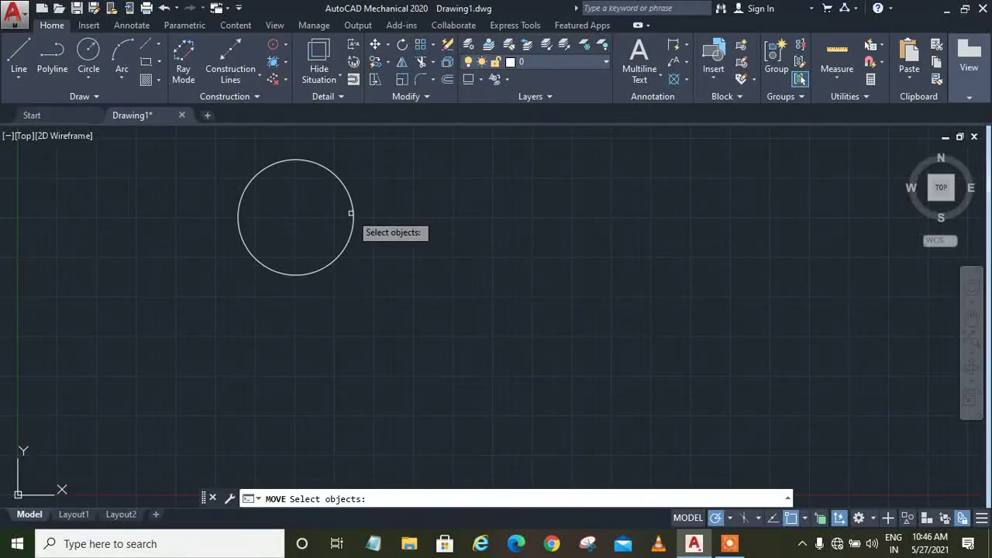
left_click(353, 210)
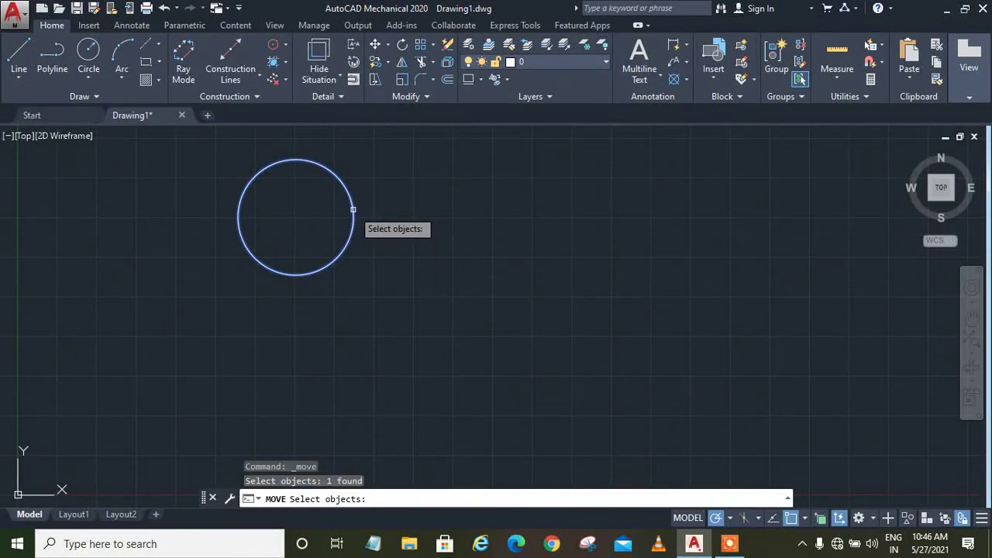
key("Return")
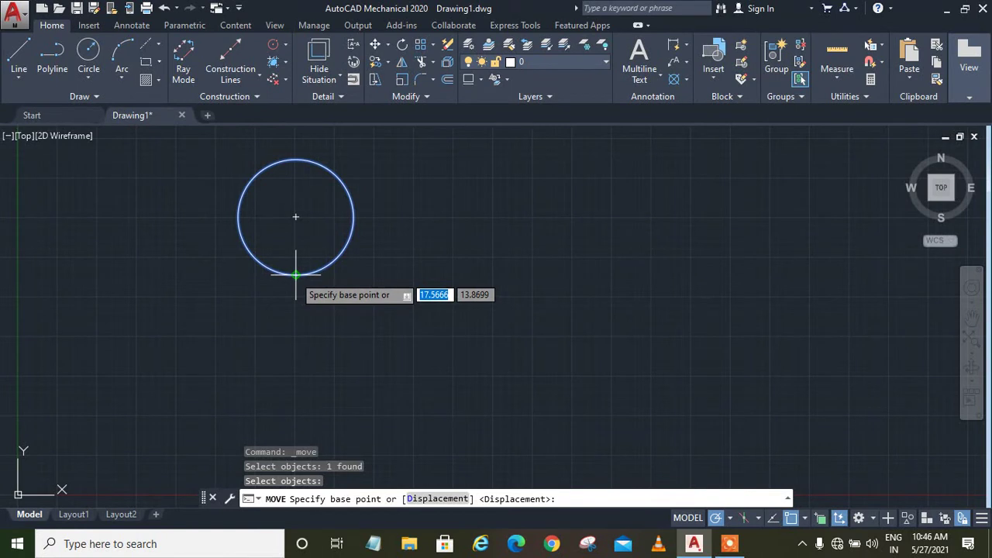
left_click(295, 216)
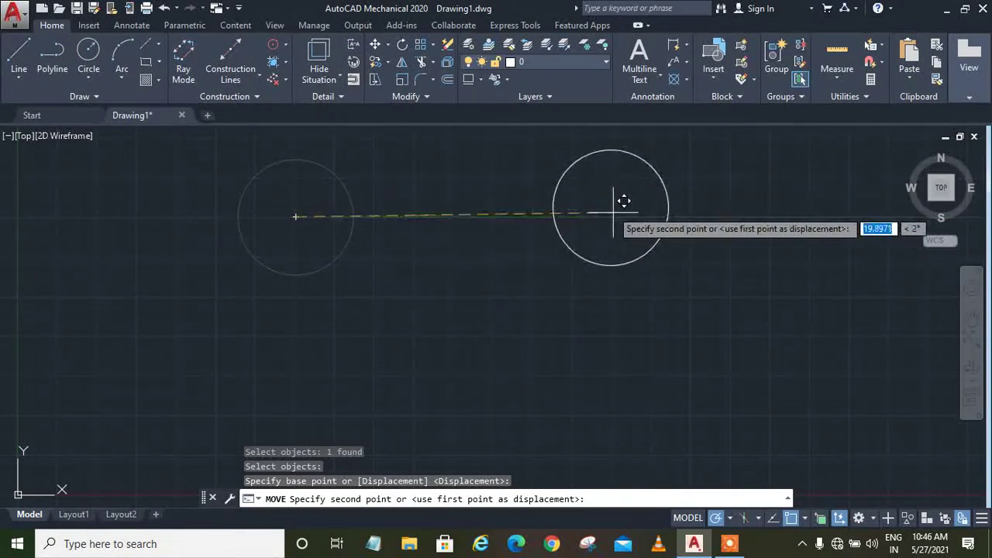
left_click(416, 217)
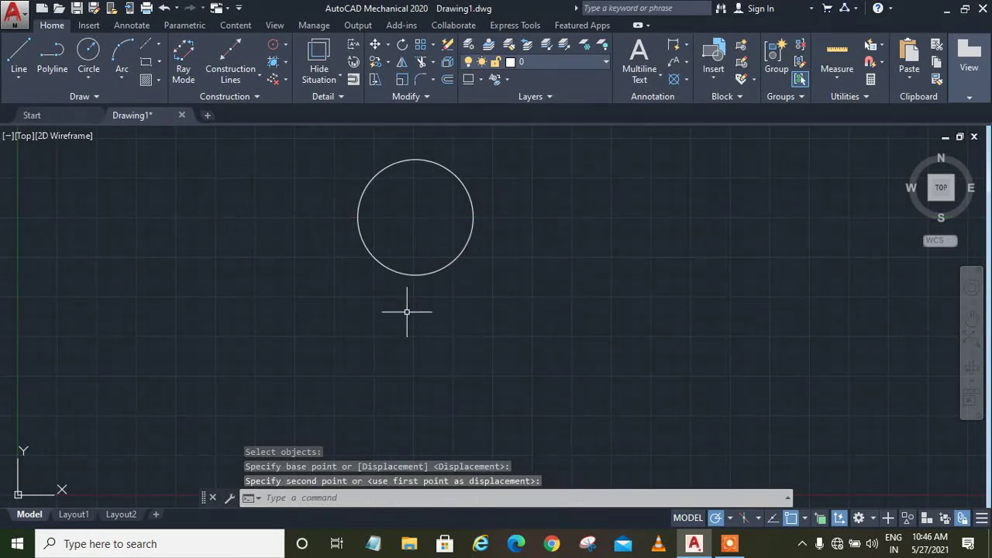
Step: Draw a rectangle below and to the left of the circle
left_click(385, 45)
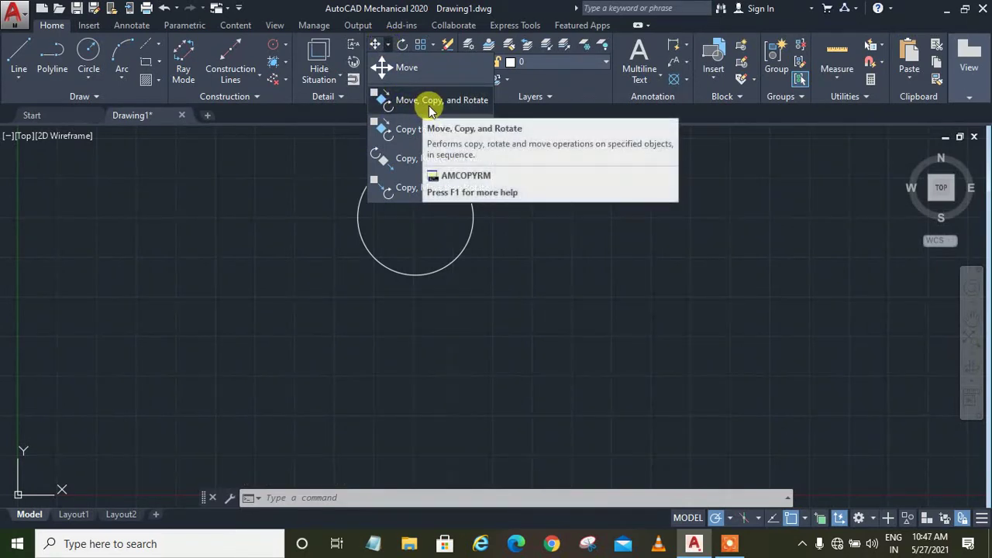
left_click(20, 54)
left_click(20, 54)
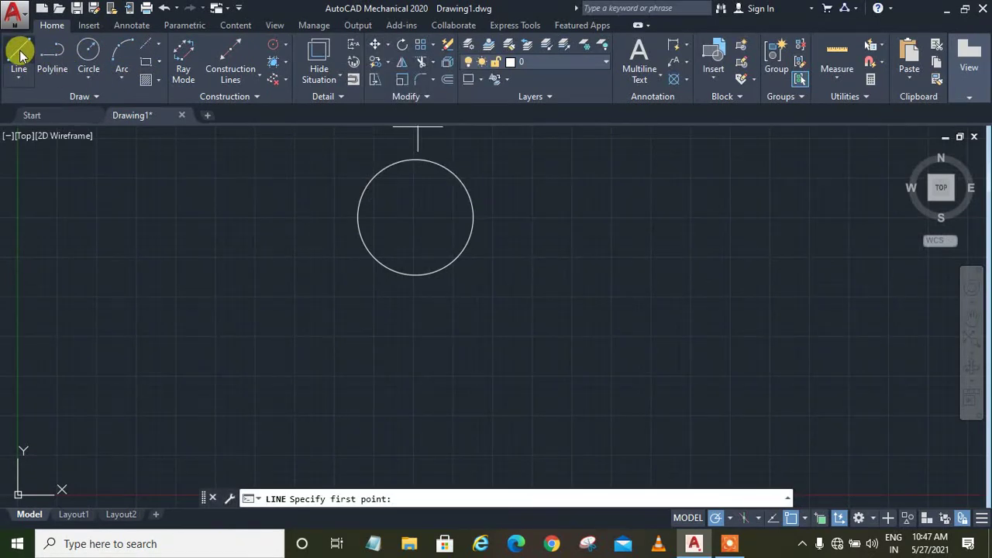
left_click(98, 96)
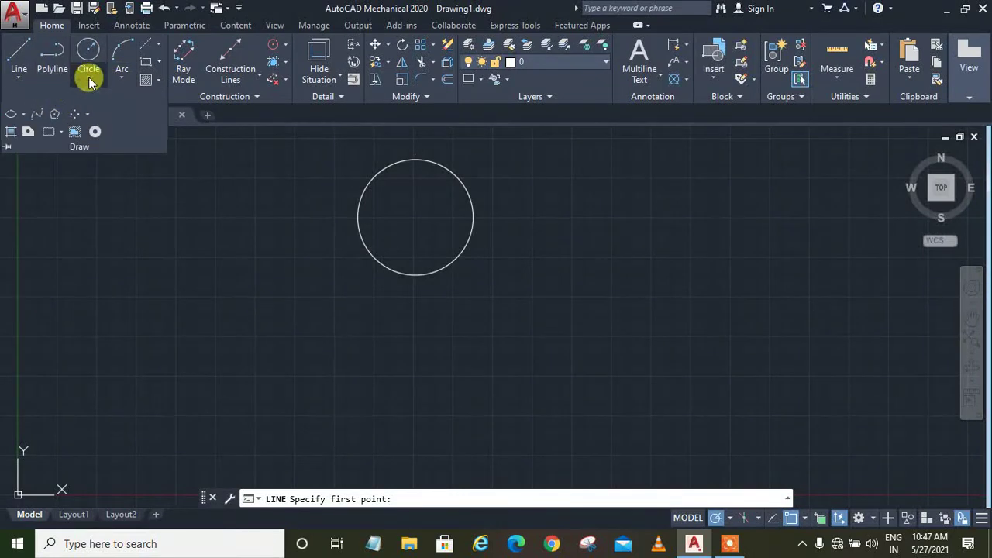
left_click(146, 62)
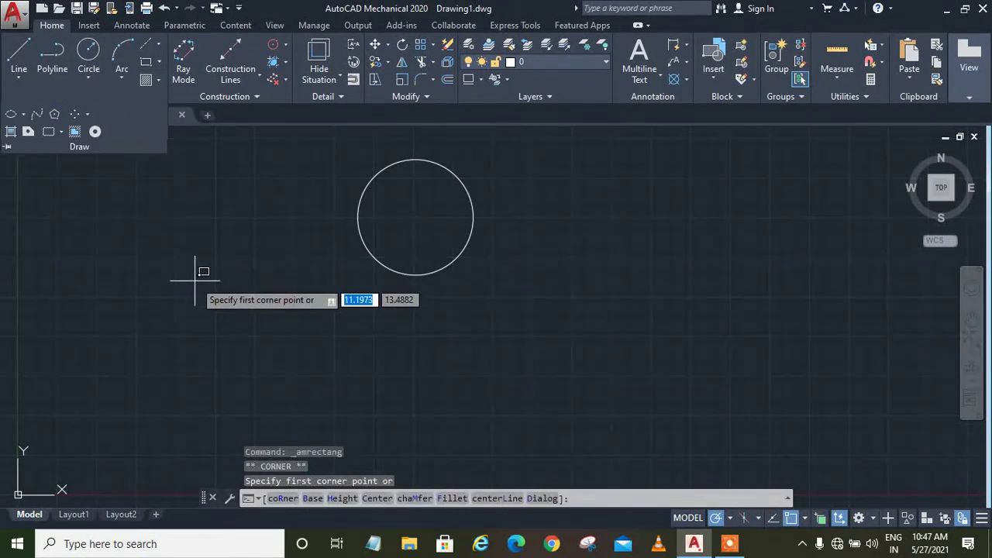
left_click(180, 279)
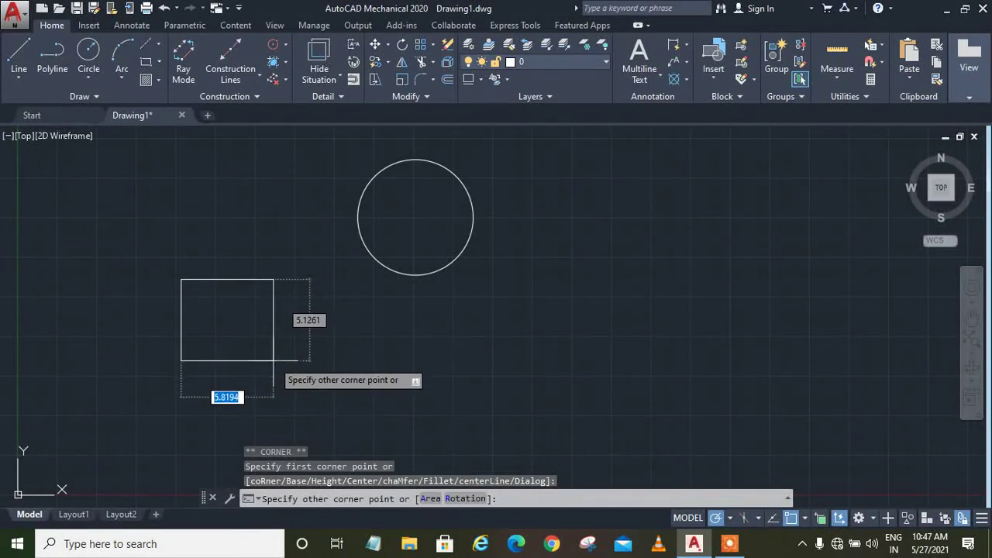
left_click(334, 385)
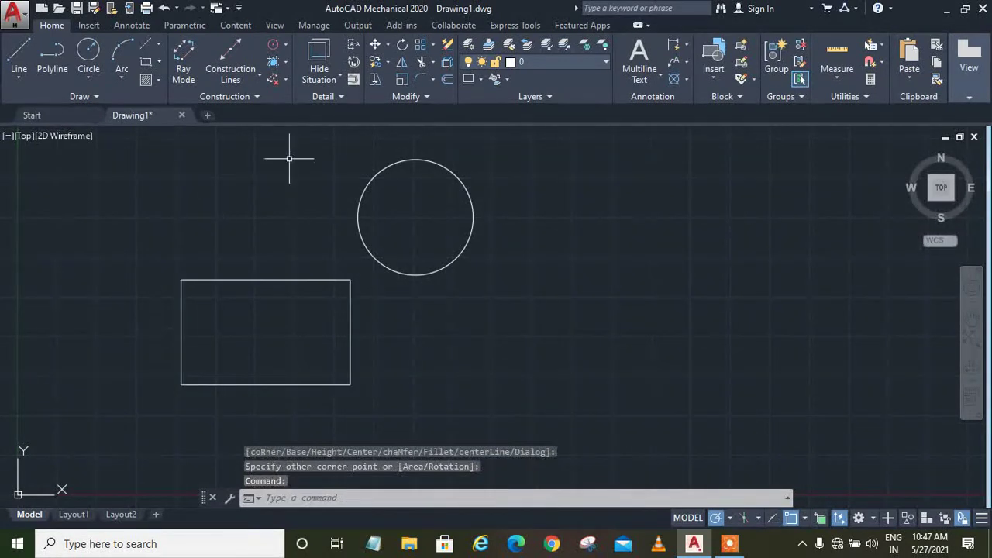
left_click(387, 46)
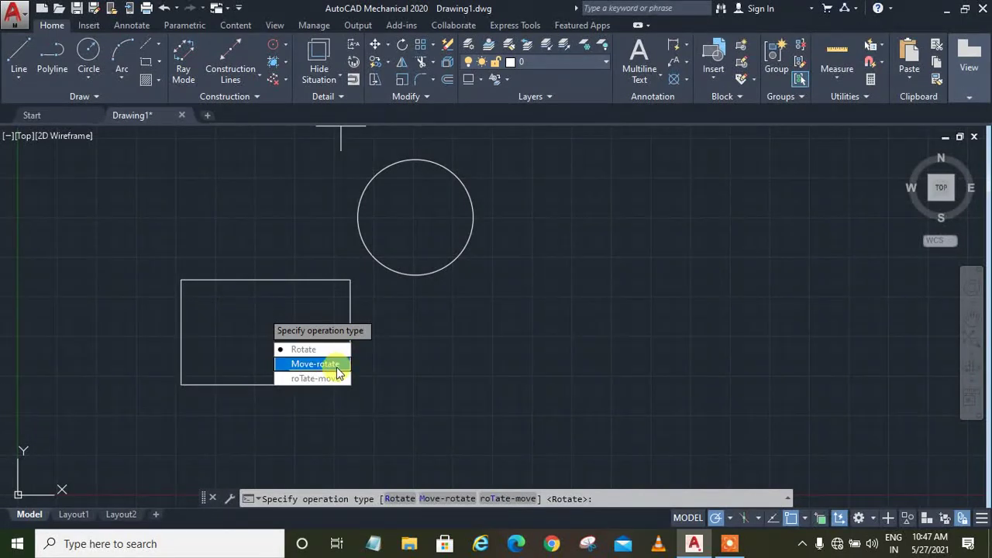
Step: Start Move-rotate with copying on the rectangle, based at its lower-right corner
left_click(338, 368)
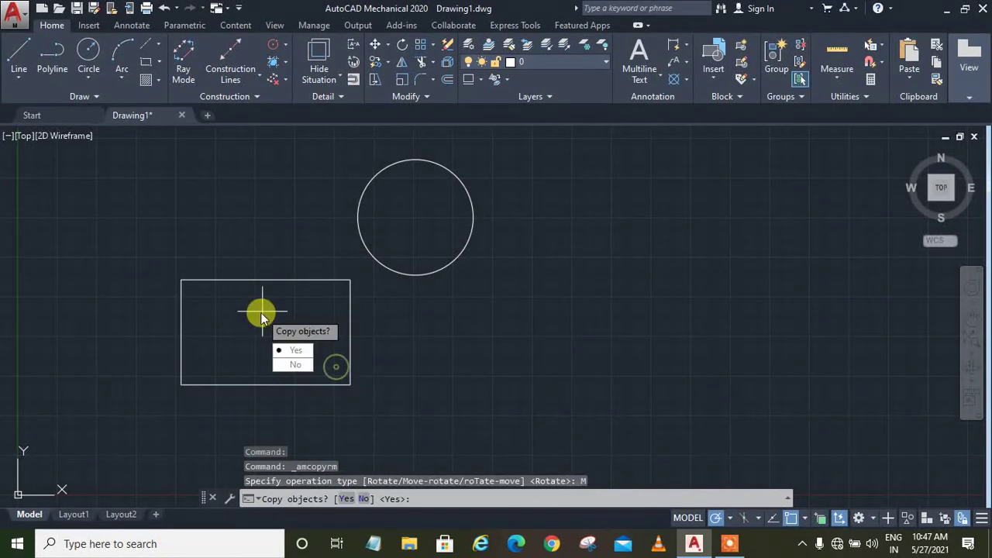
left_click(308, 352)
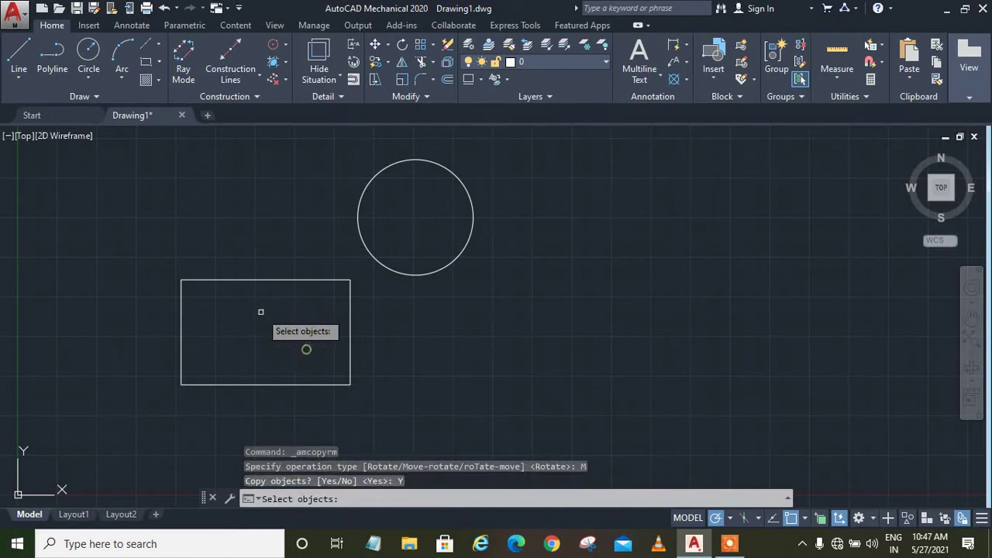
left_click(349, 321)
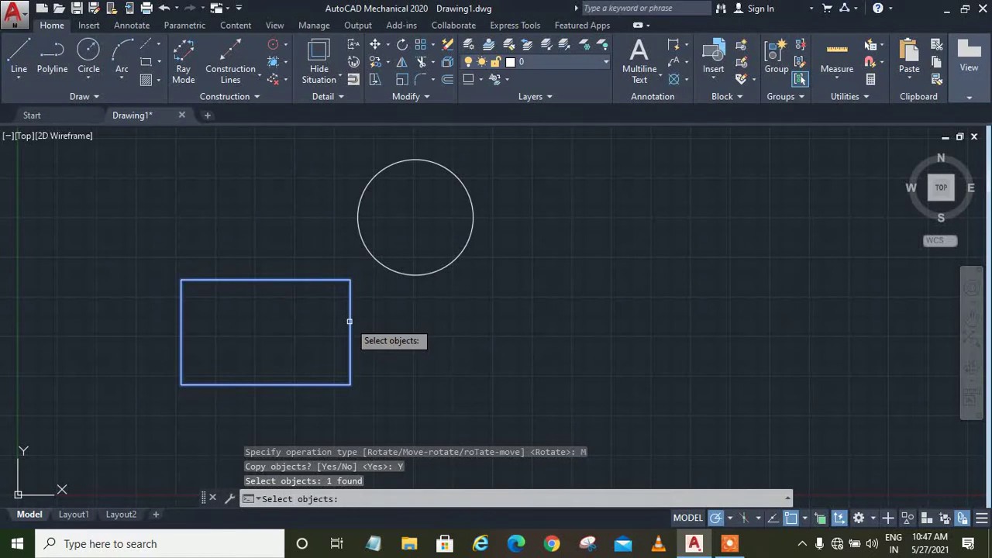
key("Return")
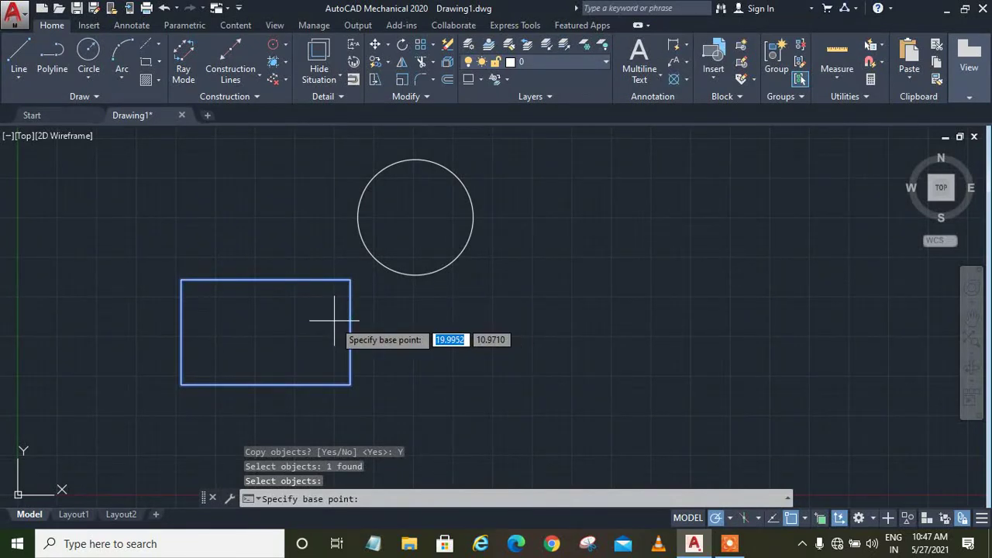
left_click(351, 384)
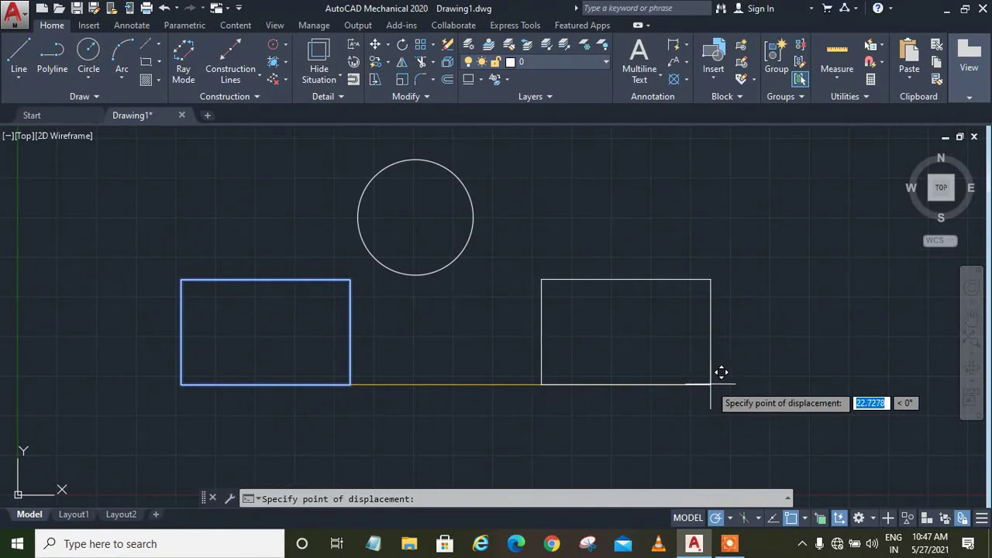
Step: Place four rotated copies around the circle (upright, flat, tilted, upright), then select everything
left_click(721, 373)
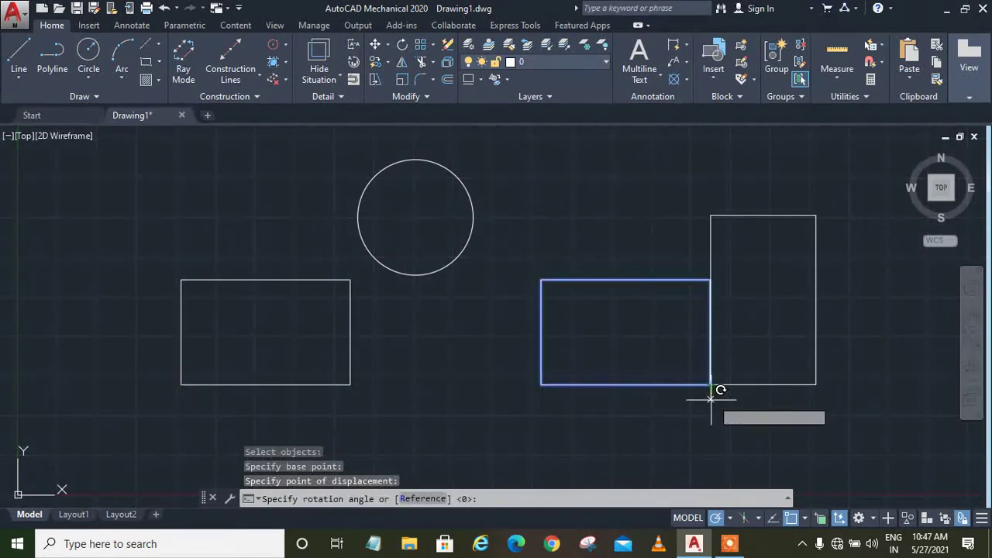
left_click(711, 397)
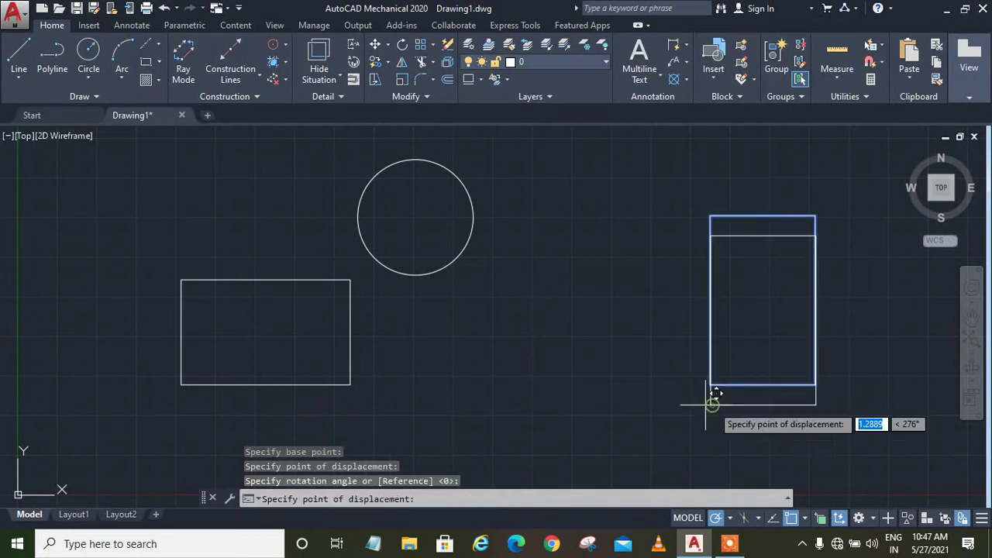
left_click(532, 380)
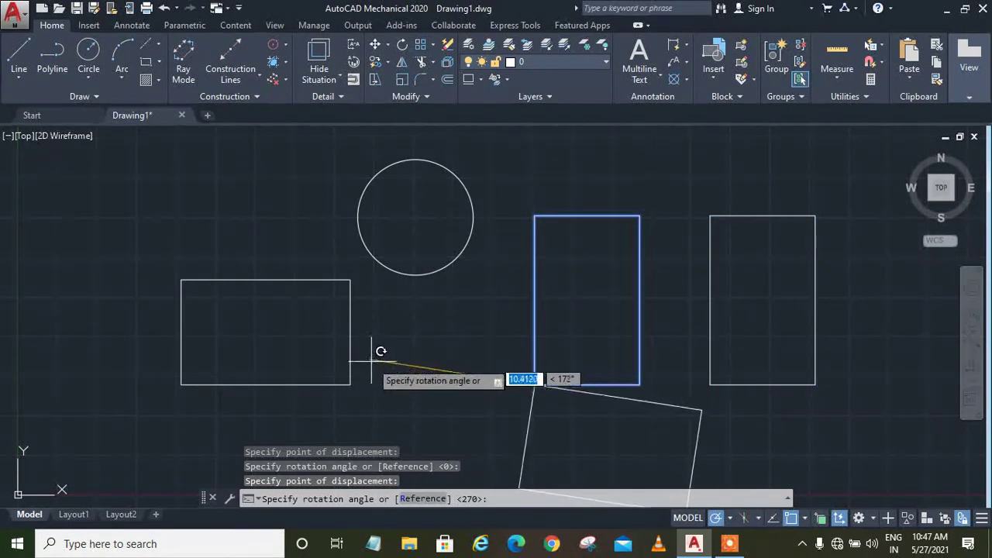
left_click(406, 380)
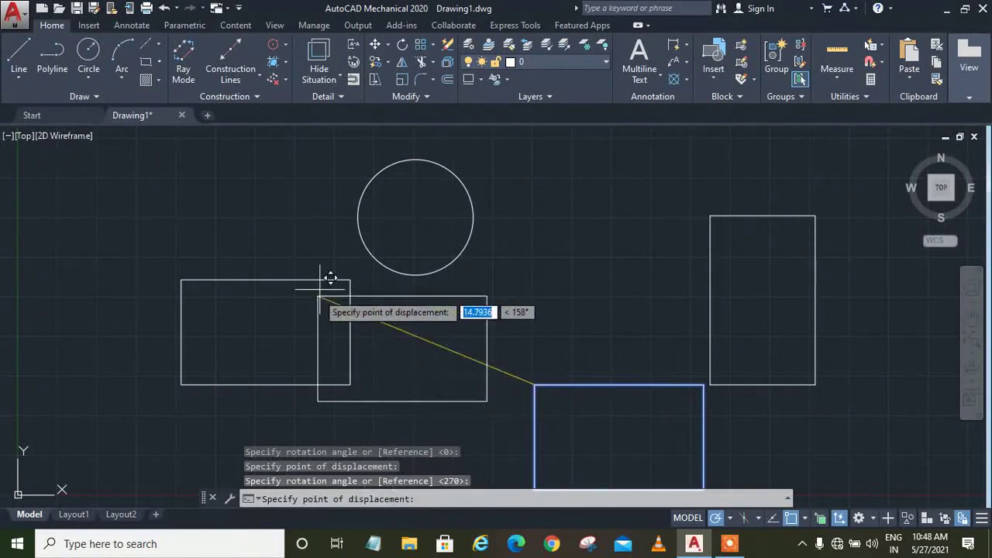
left_click(523, 200)
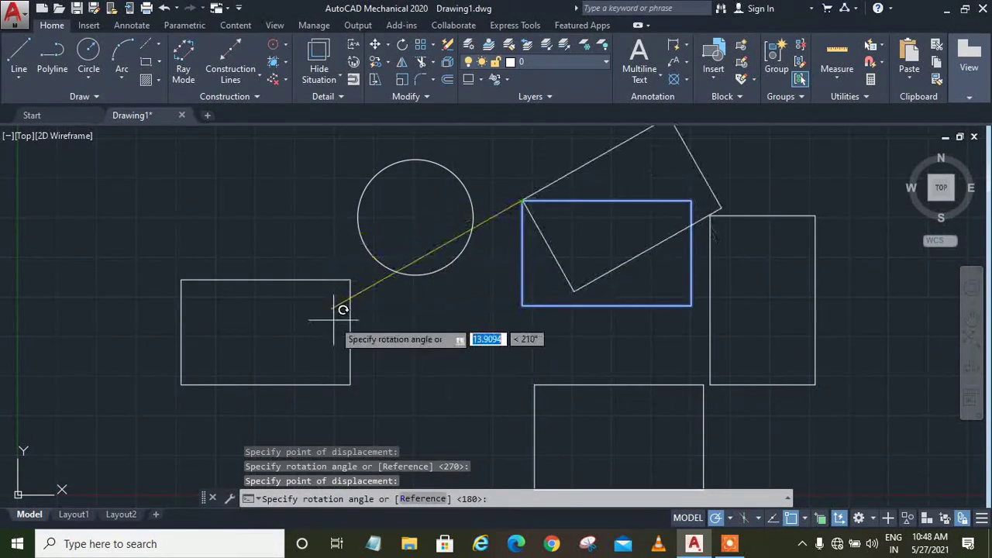
left_click(746, 175)
left_click(547, 362)
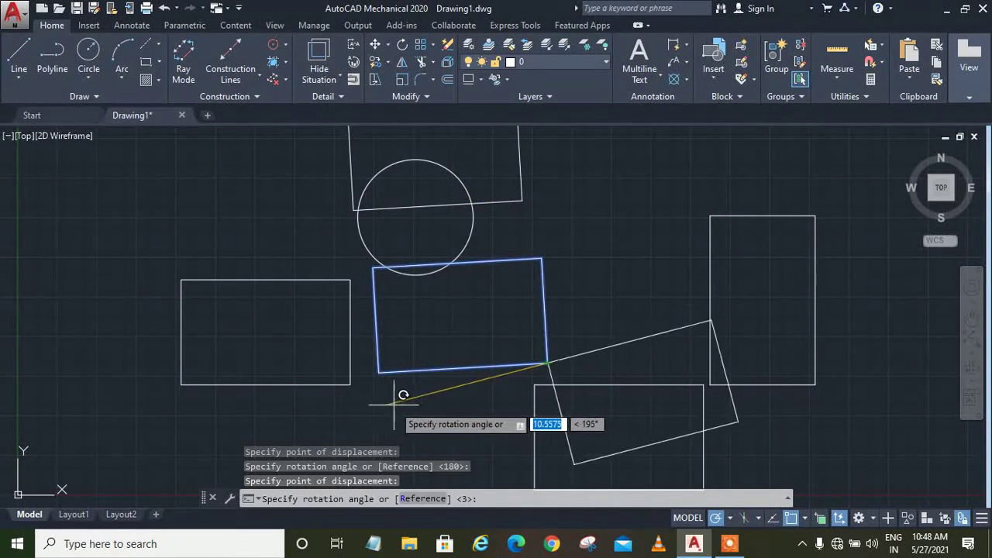
left_click(547, 398)
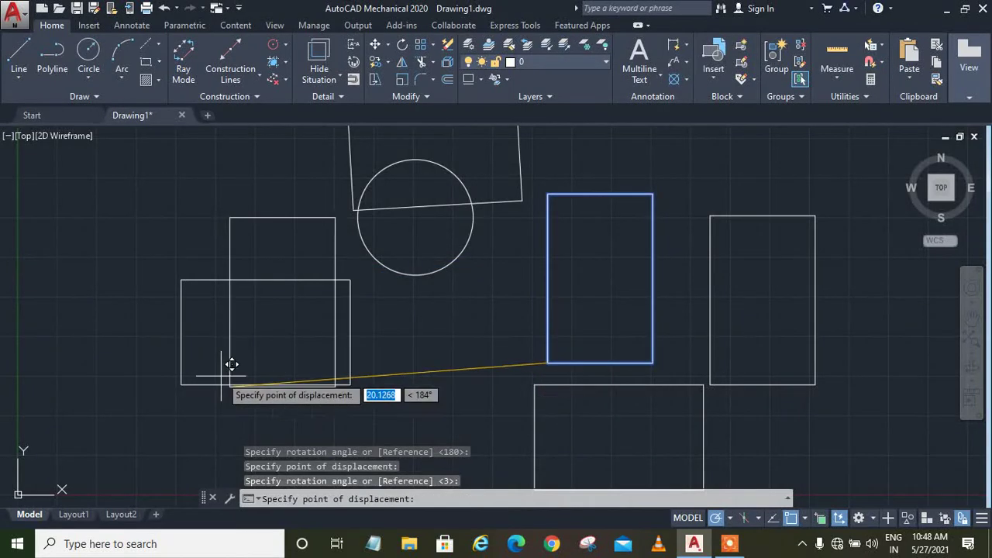
key("Escape")
key("ctrl+a")
Step: Erase all objects and draw a new rectangle in the upper-left of the drawing
key("Delete")
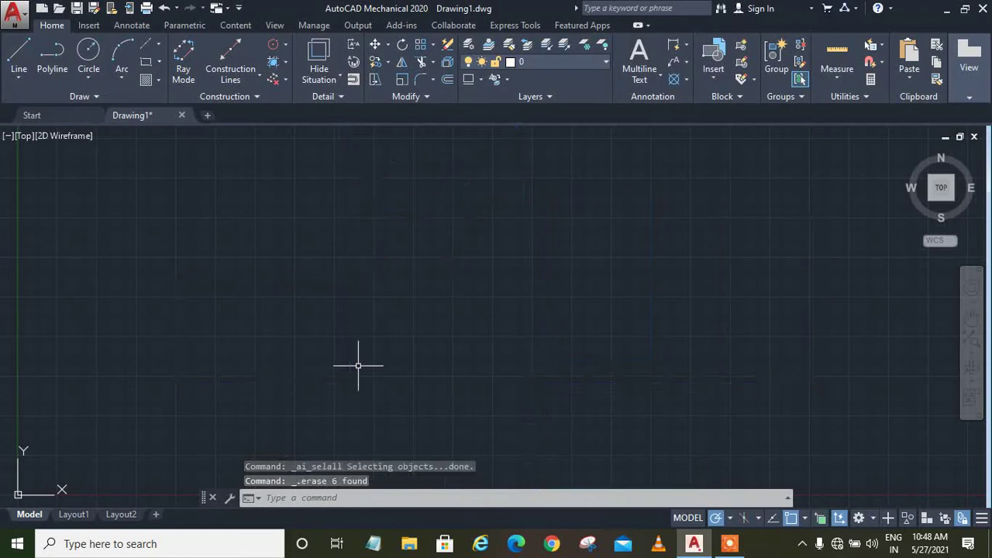
left_click(388, 45)
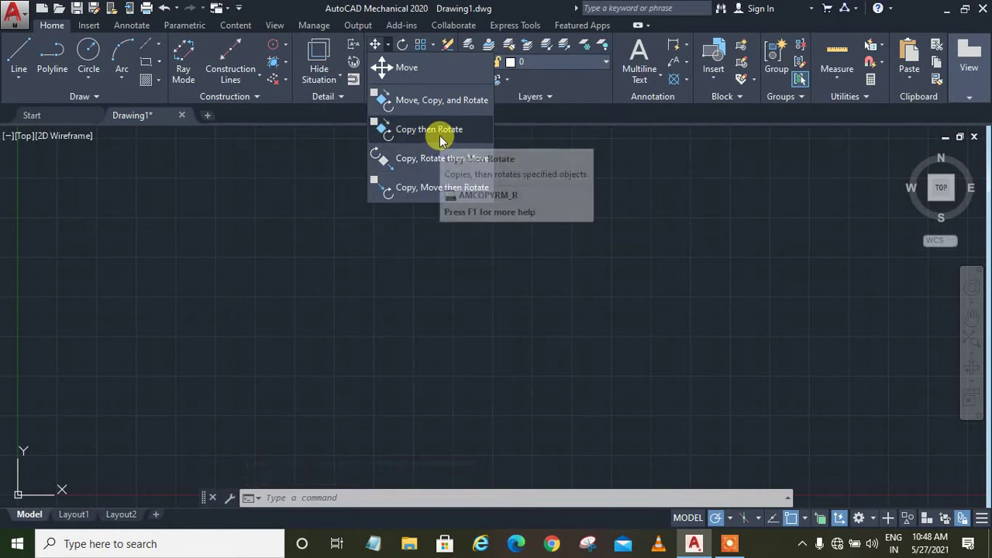
left_click(144, 60)
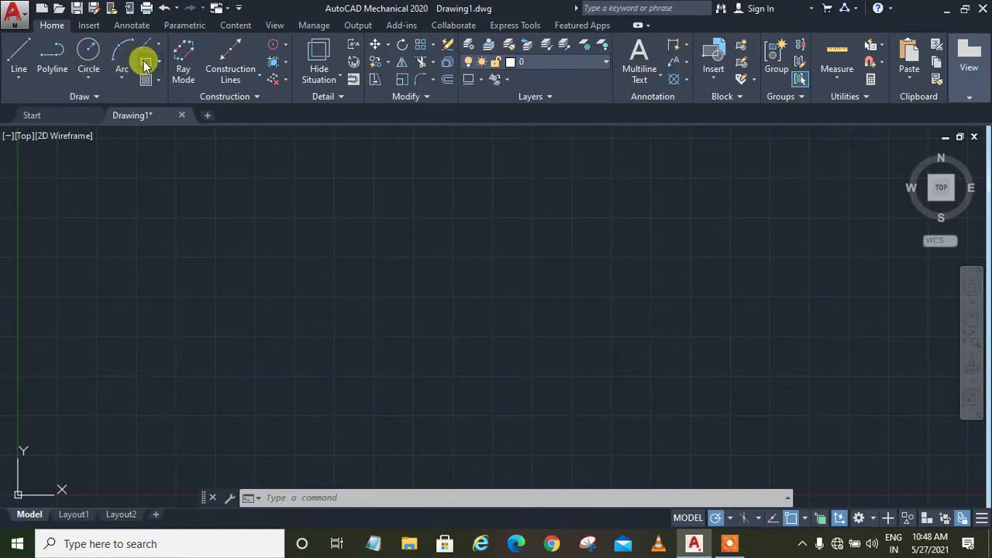
left_click(106, 223)
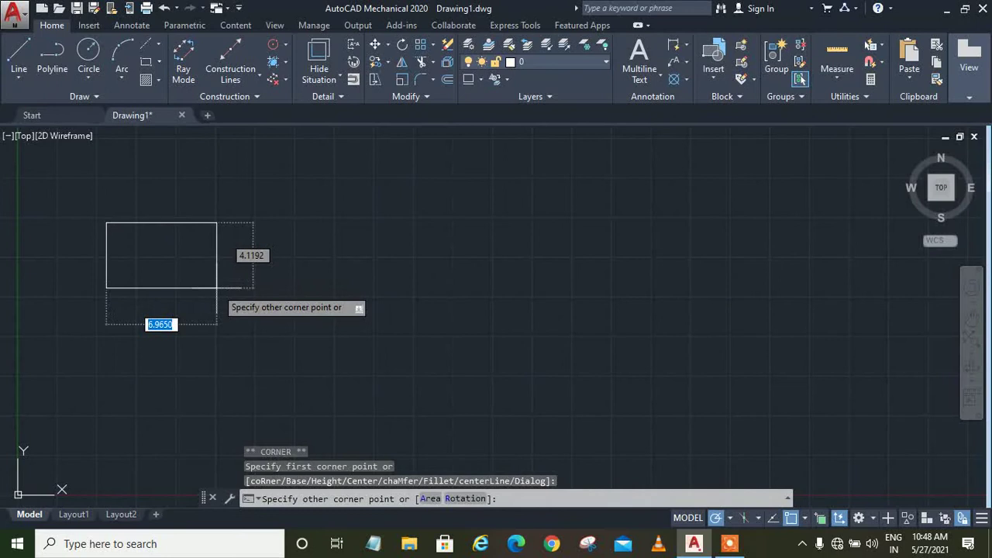
left_click(216, 288)
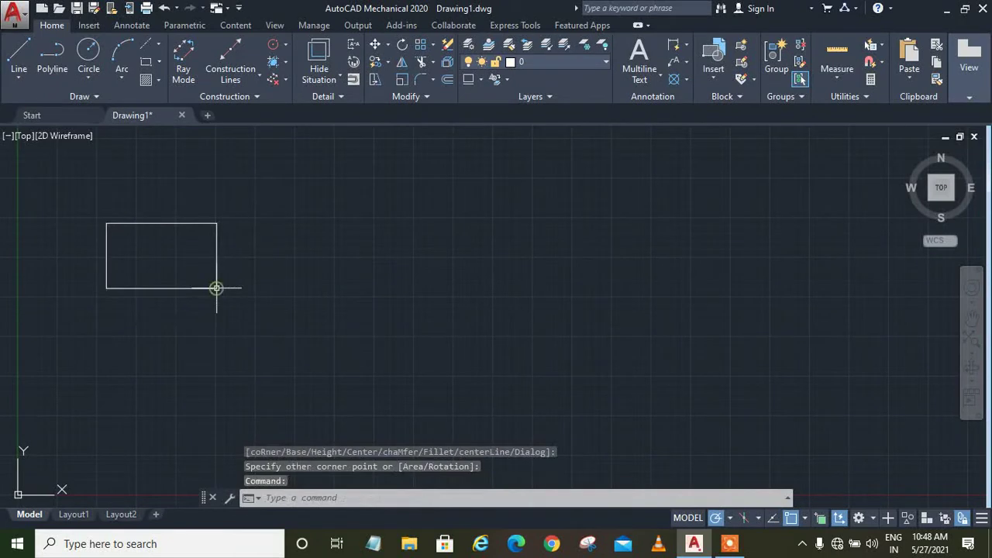
left_click(387, 45)
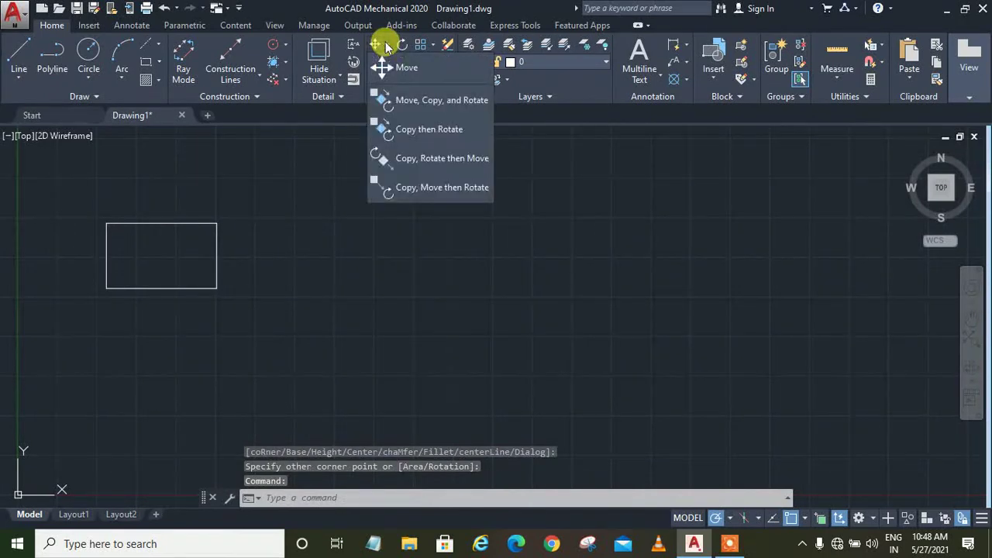
Step: Start Copy-rotate on the rectangle, pivoting at its lower-right corner
left_click(415, 135)
left_click(215, 246)
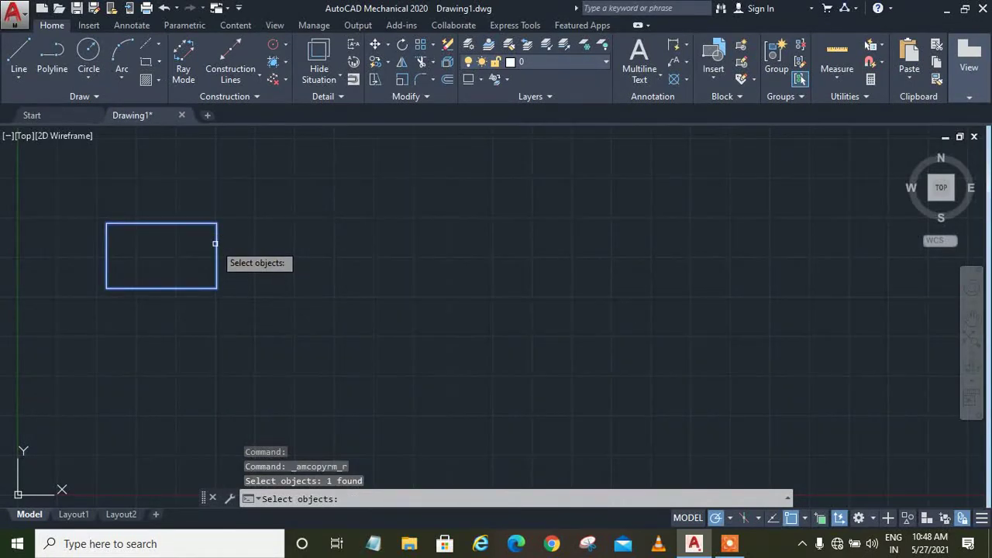
key("Return")
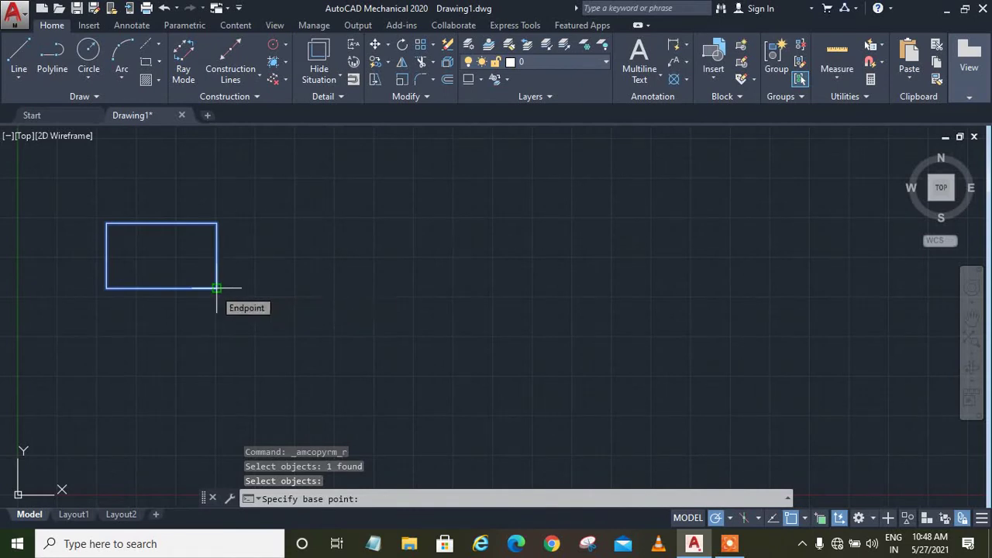
left_click(216, 287)
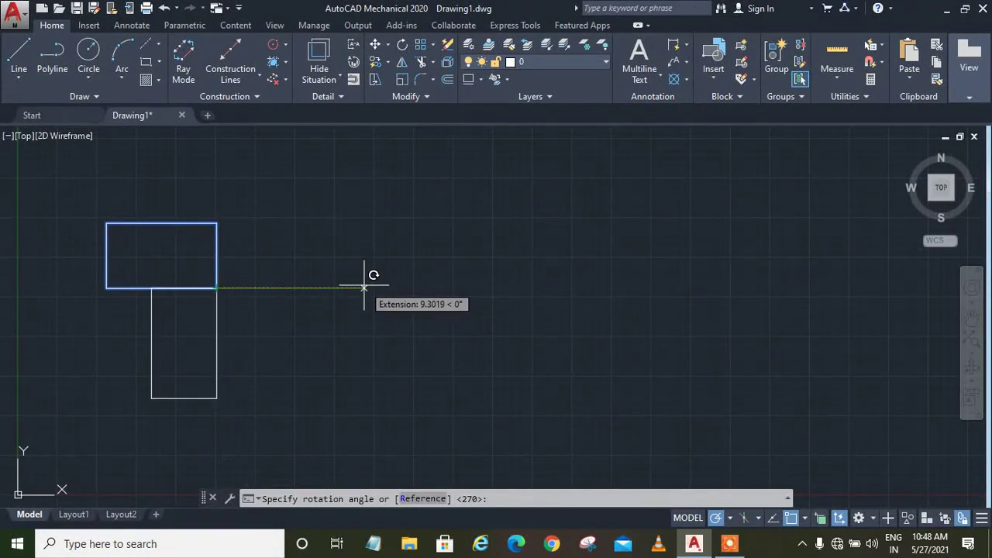
Step: Place dozens of rotated copies all around the pivot corner to form a dense pinwheel
left_click(364, 283)
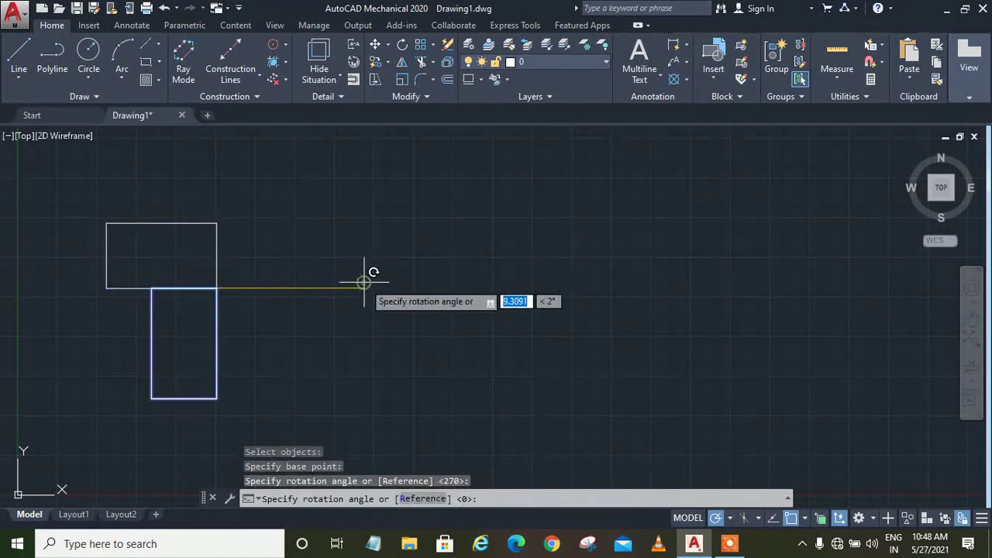
left_click(126, 277)
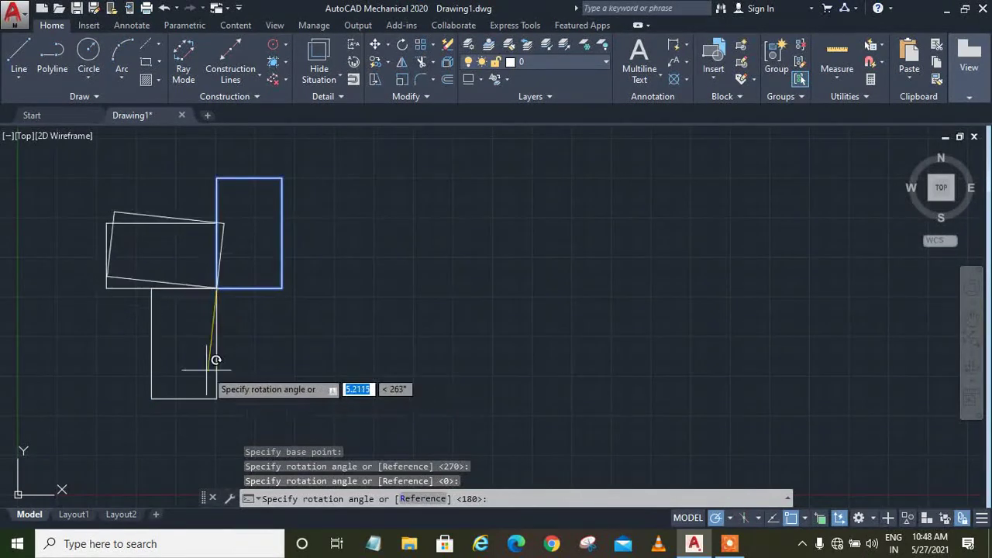
left_click(279, 141)
left_click(131, 346)
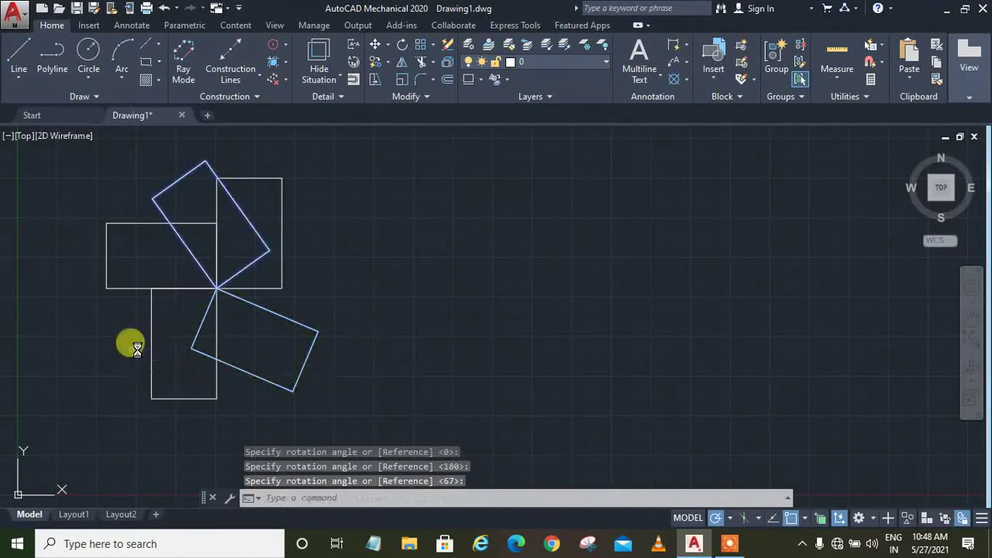
left_click(281, 338)
left_click(328, 182)
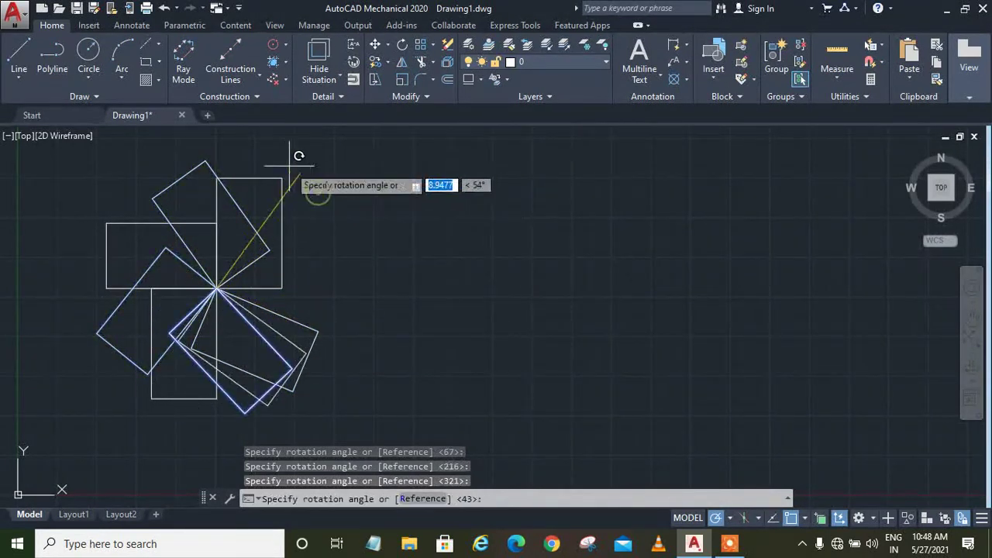
left_click(215, 168)
left_click(210, 146)
left_click(166, 199)
left_click(161, 211)
left_click(155, 266)
left_click(194, 297)
left_click(240, 318)
left_click(266, 339)
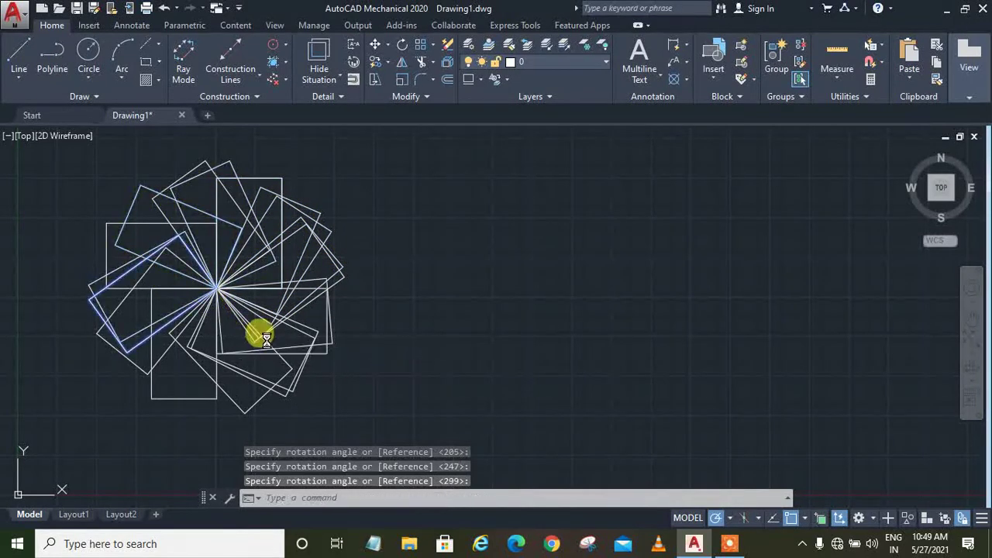
left_click(281, 288)
left_click(256, 226)
left_click(204, 192)
left_click(150, 261)
left_click(146, 310)
left_click(242, 349)
left_click(322, 342)
left_click(317, 254)
left_click(302, 189)
left_click(223, 140)
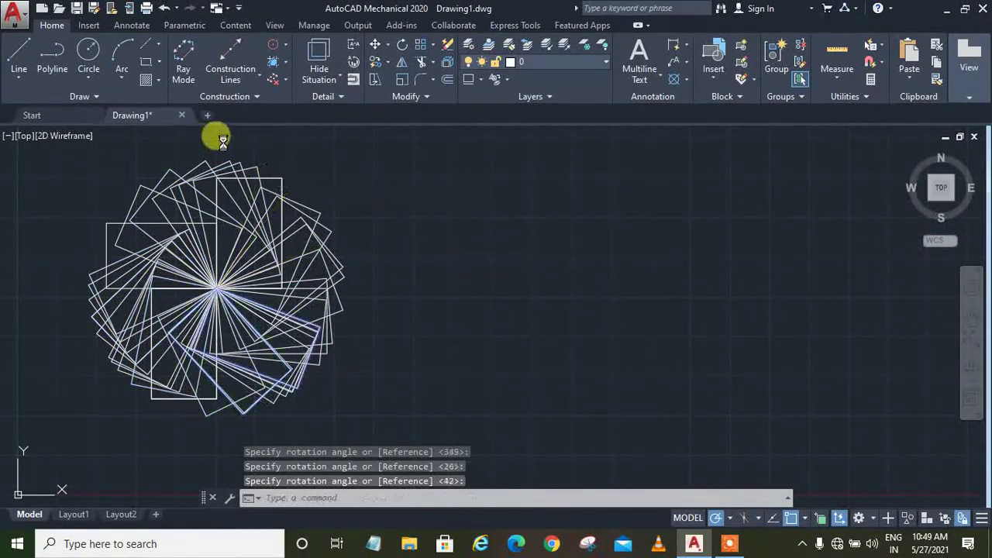
left_click(117, 190)
left_click(106, 277)
left_click(123, 334)
left_click(233, 388)
left_click(326, 342)
left_click(365, 309)
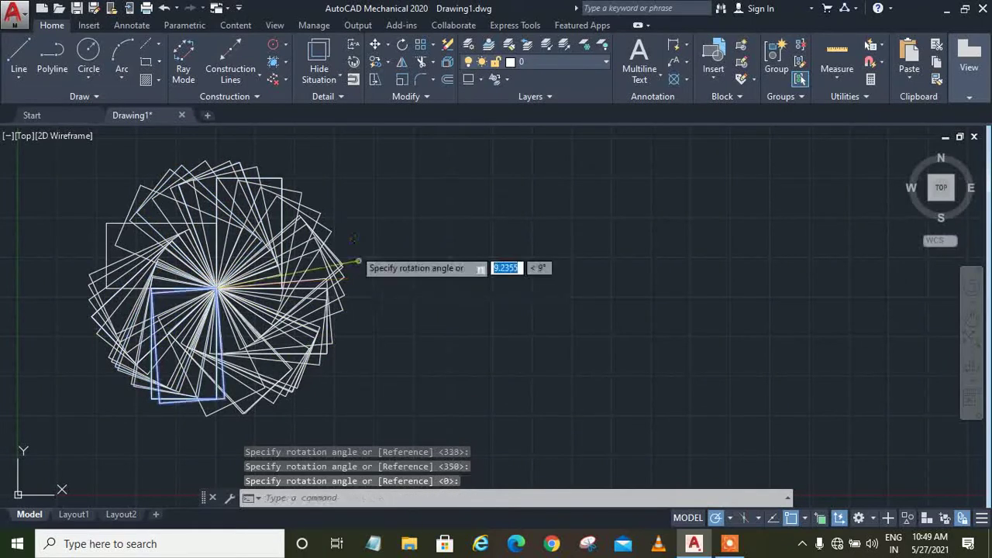
left_click(333, 232)
left_click(177, 148)
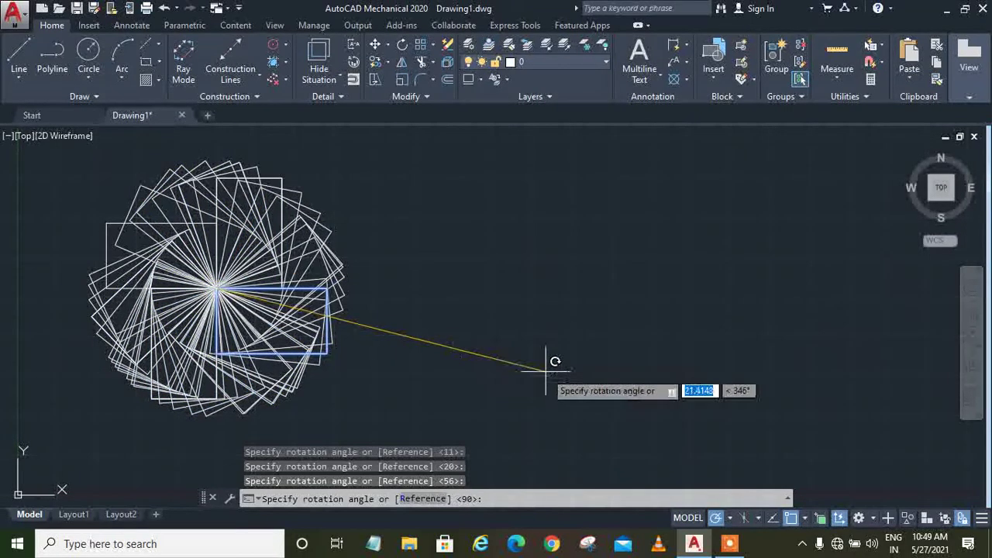
key("Escape")
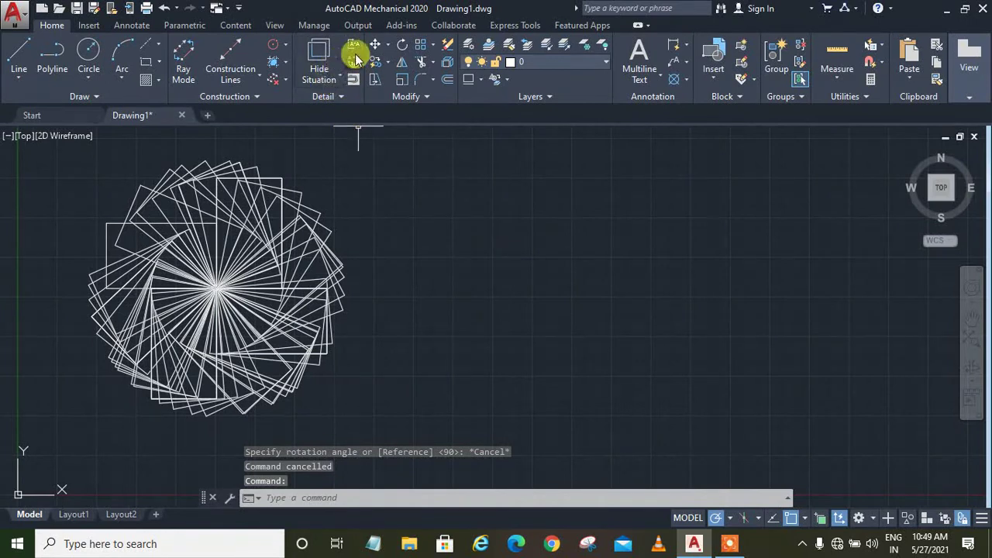
Step: Cancel the copy-rotate-move command and select every object in the pinwheel
left_click(387, 44)
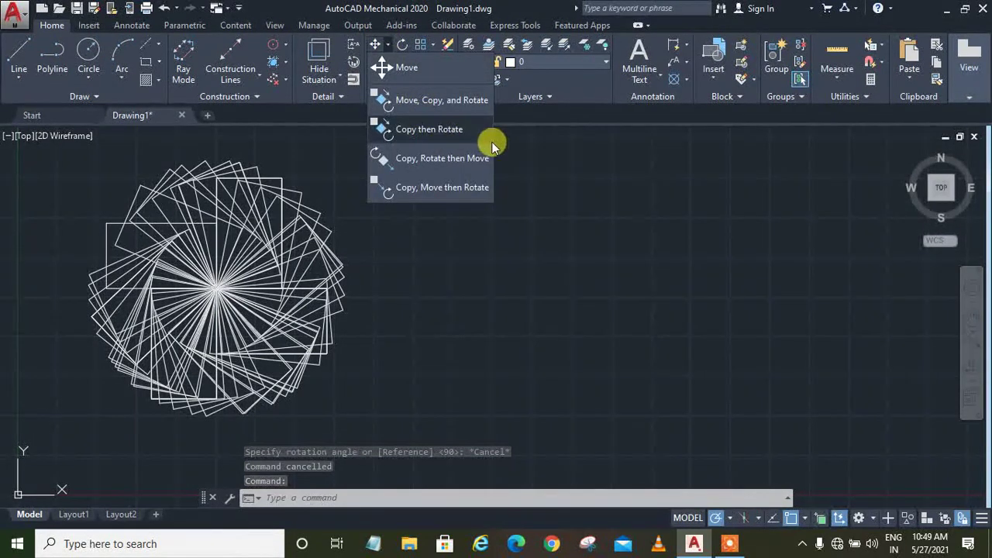
left_click(432, 158)
key("Escape")
key("ctrl+a")
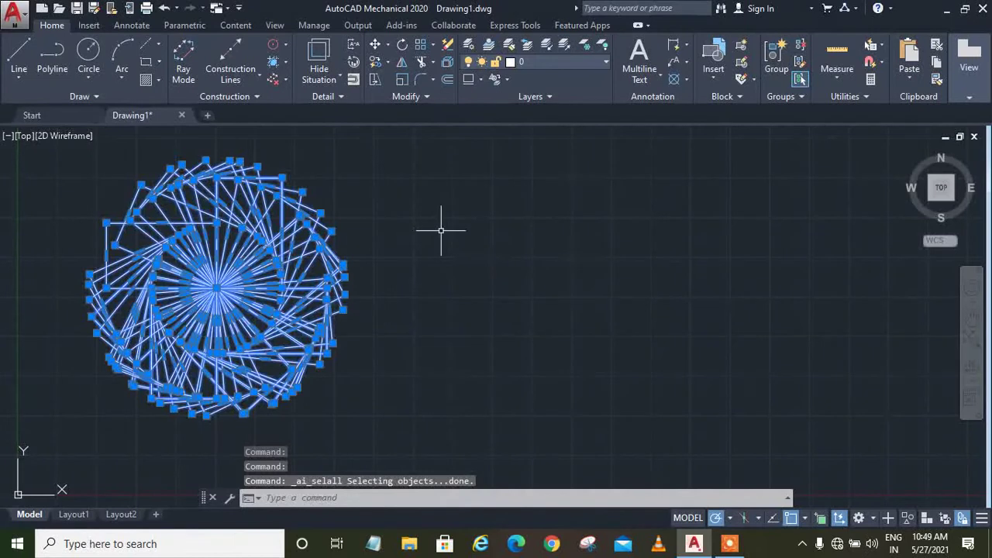
Step: Delete the pinwheel and draw a single larger rectangle in the upper-left
key("Delete")
left_click(143, 64)
left_click(179, 220)
left_click(392, 349)
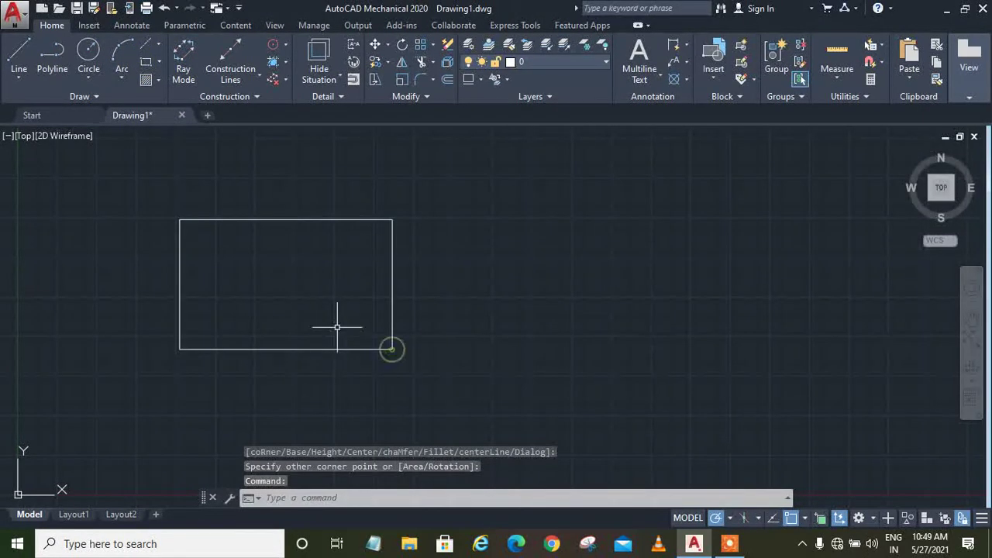
left_click(387, 44)
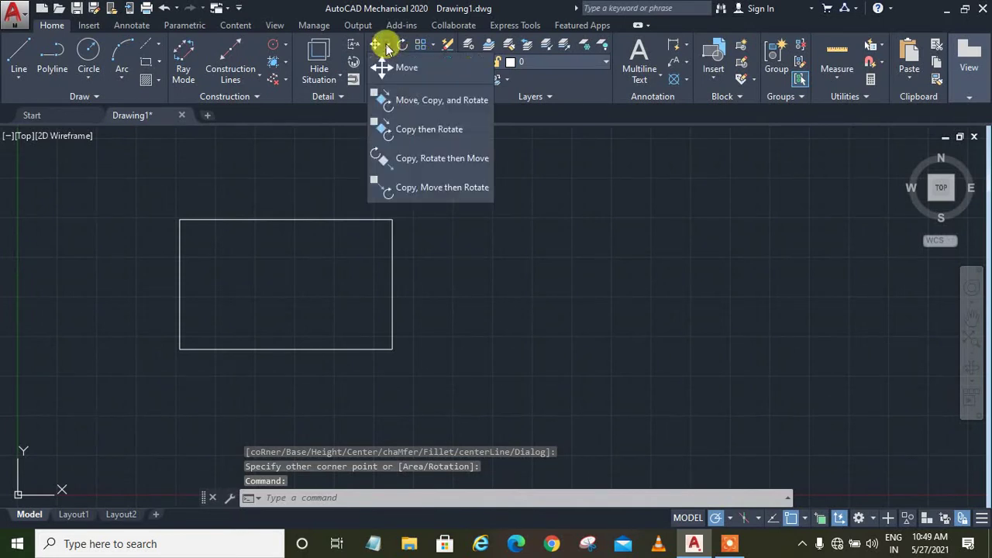
Step: Start Copy-rotate-move on the rectangle, pivoting at its lower-right corner
left_click(450, 159)
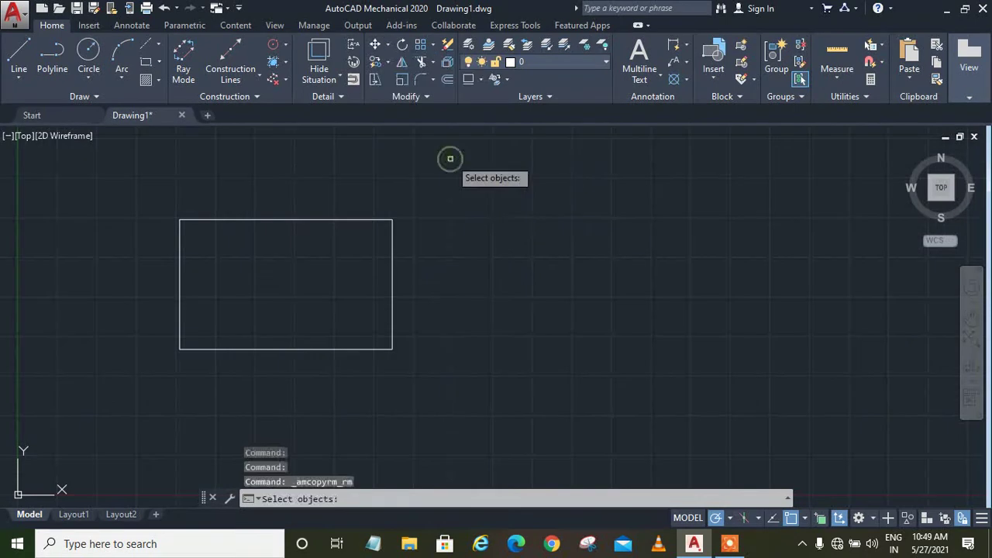
left_click(390, 260)
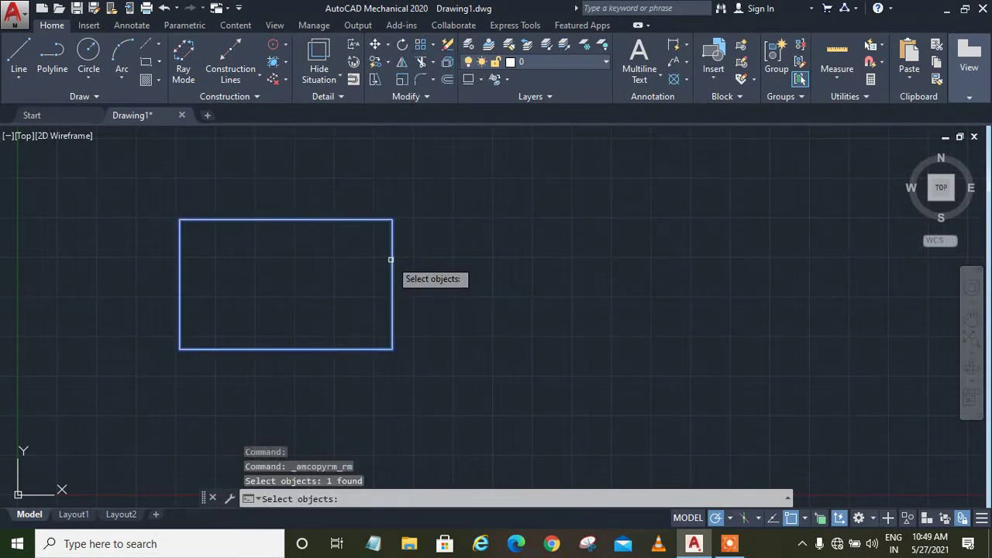
key("Return")
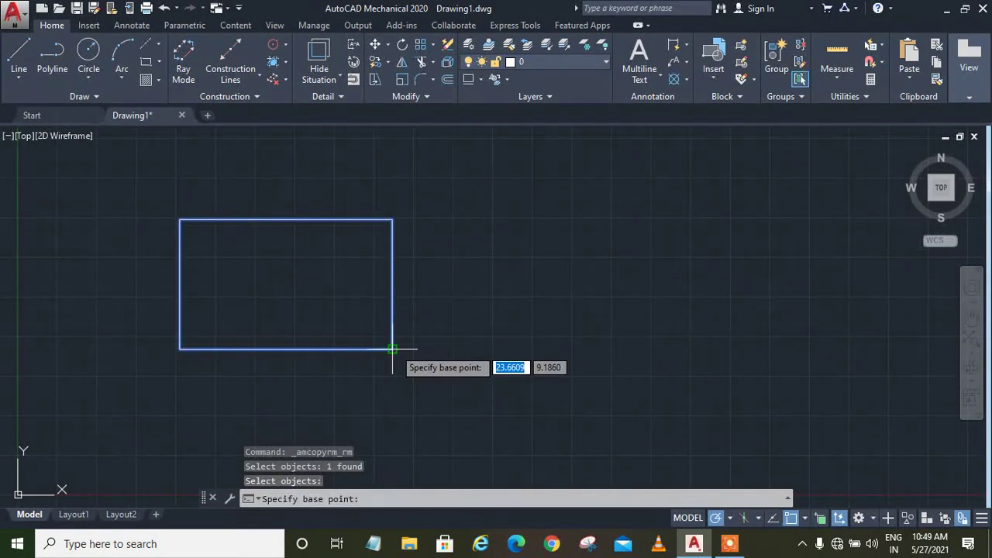
left_click(392, 348)
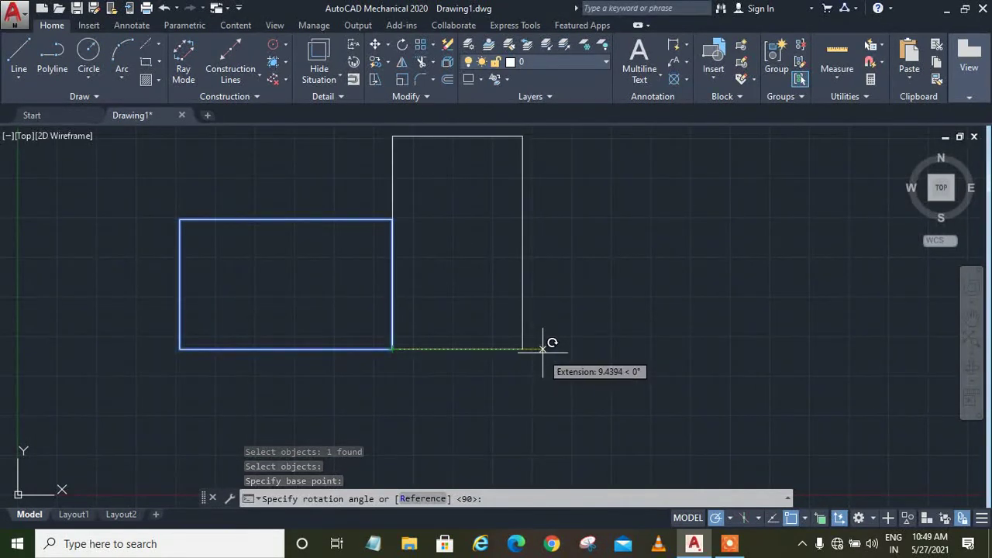
Step: Place an upright copy at the right and an unrotated horizontal copy at the lower right
key("Return")
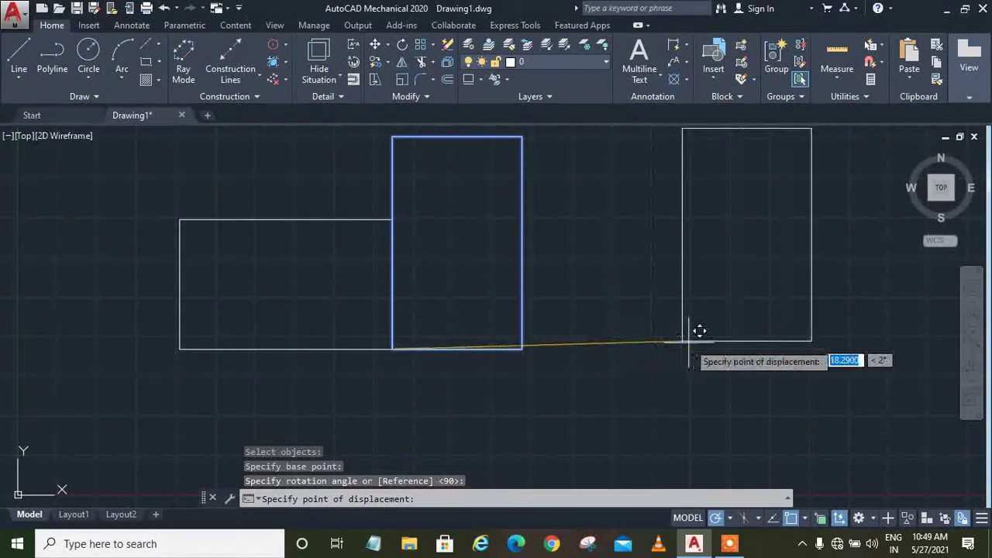
left_click(774, 349)
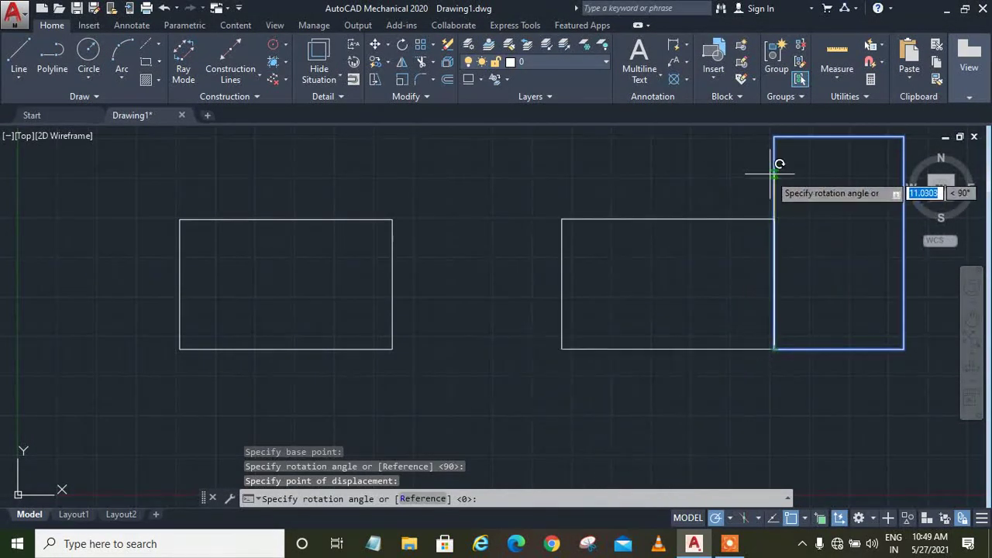
left_click(778, 218)
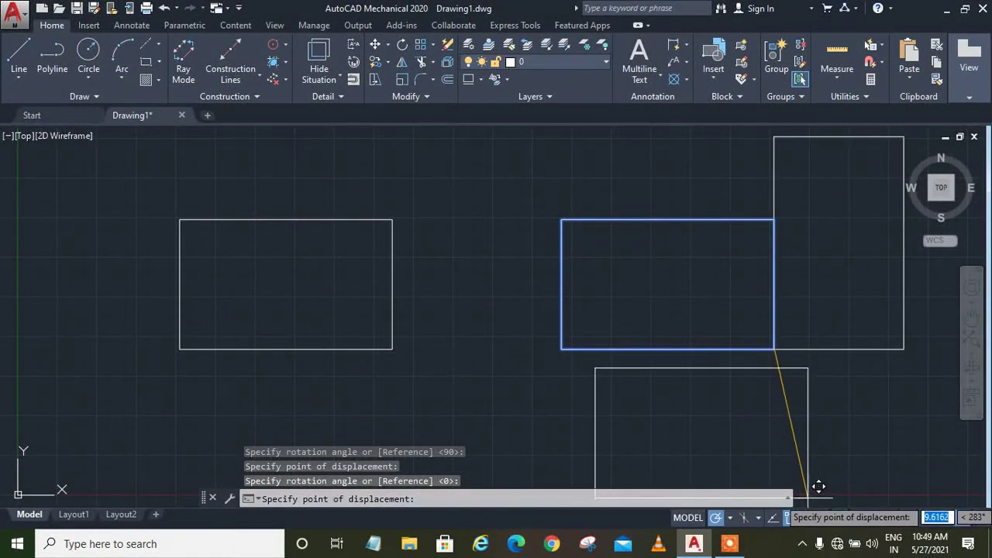
left_click(800, 495)
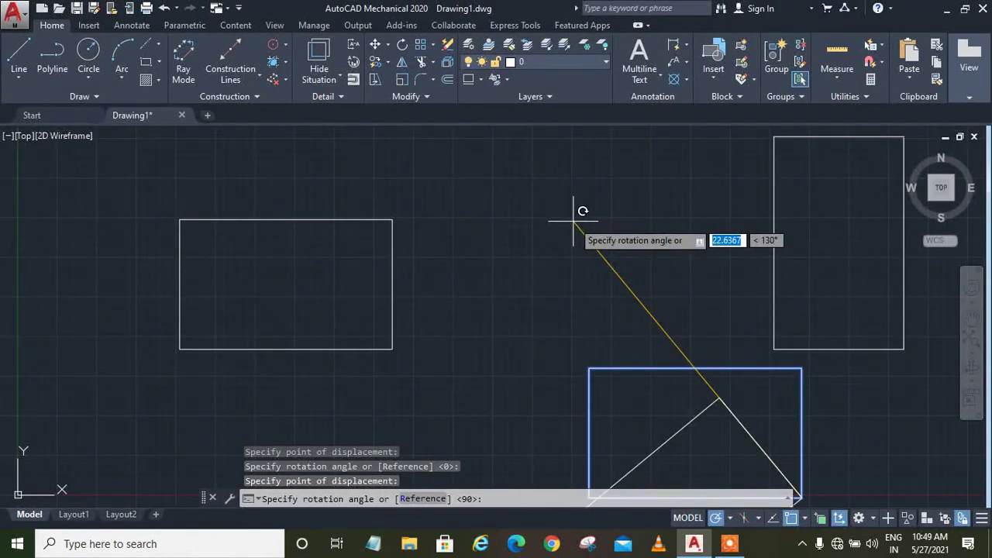
key("Escape")
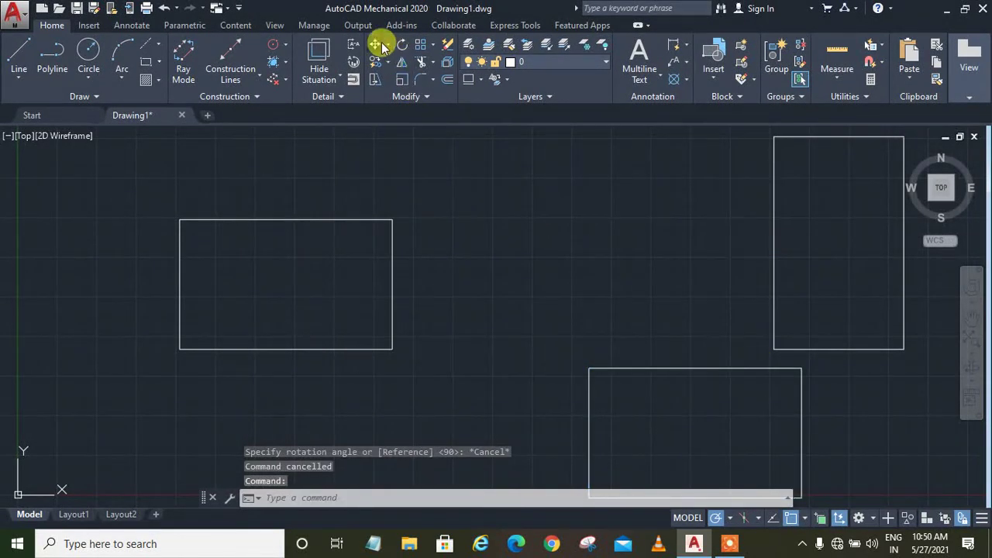
Step: Copy the left rectangle to the upper middle, rotated 90° so the copy stands upright
left_click(377, 44)
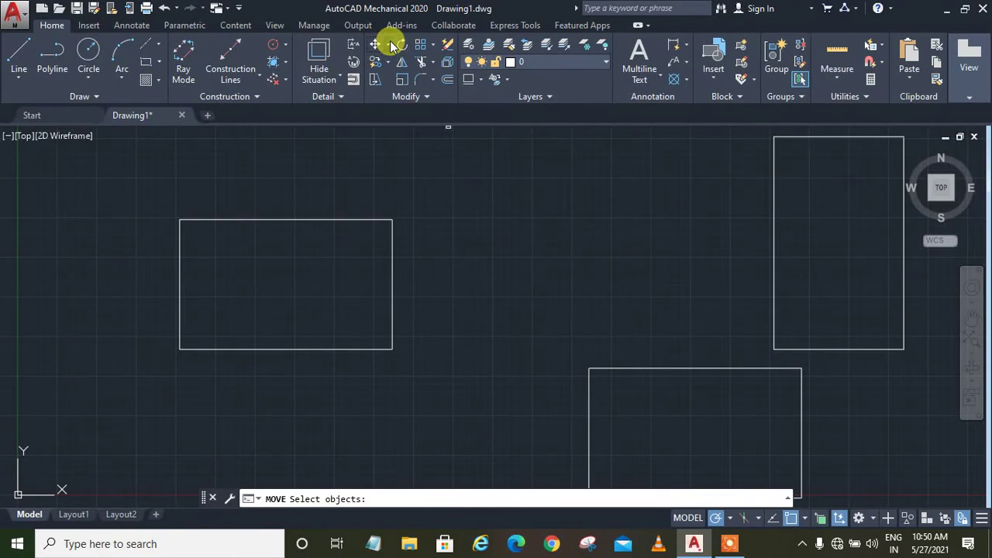
left_click(390, 45)
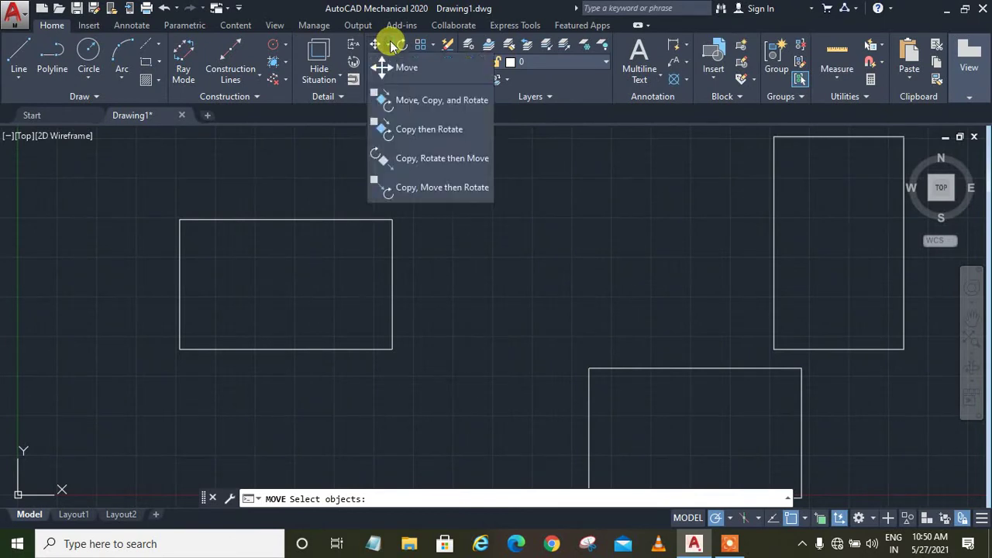
left_click(418, 189)
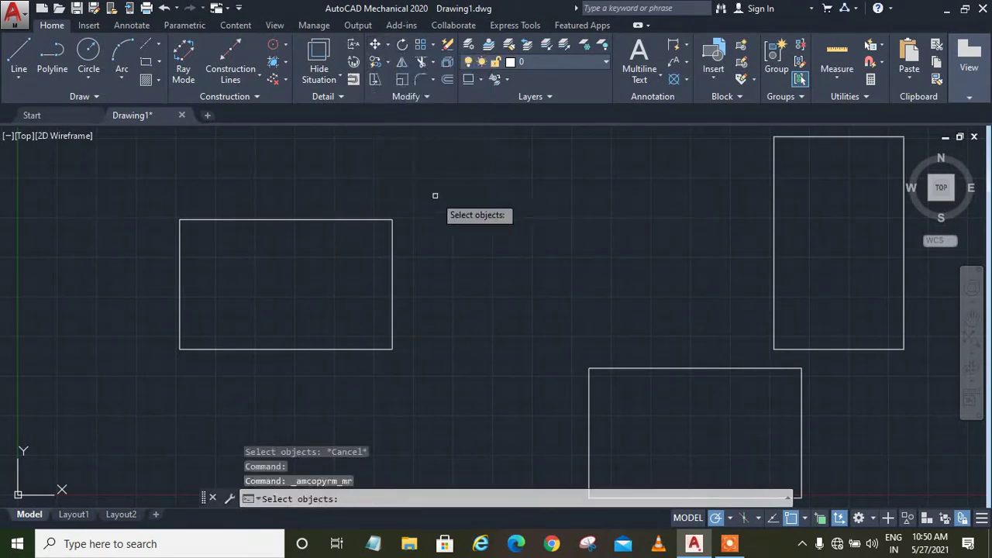
left_click(392, 239)
key("Return")
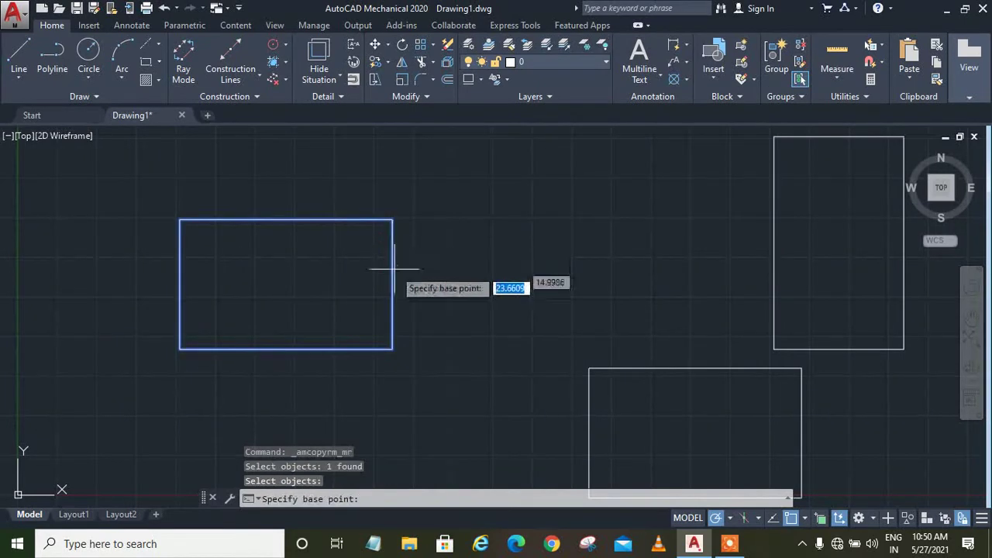
left_click(393, 296)
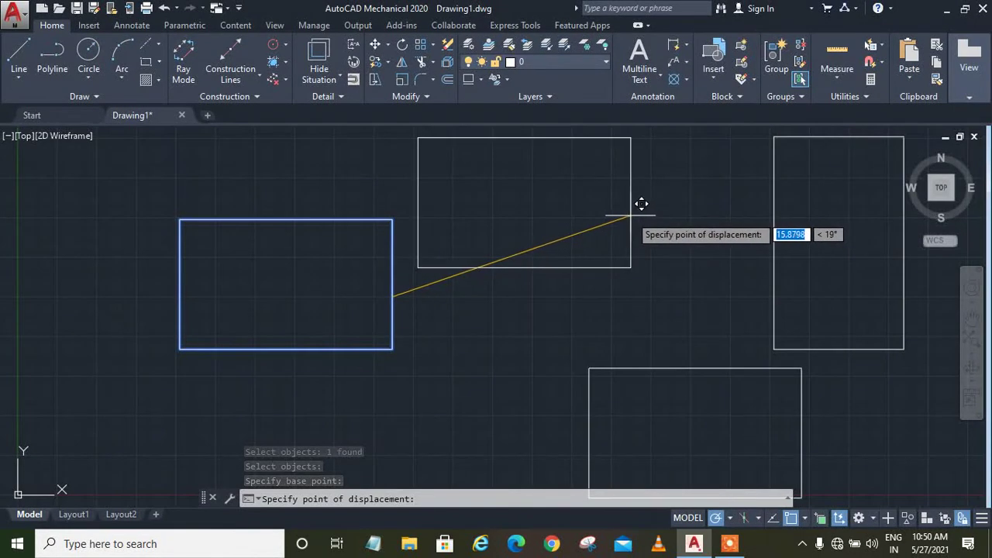
left_click(629, 209)
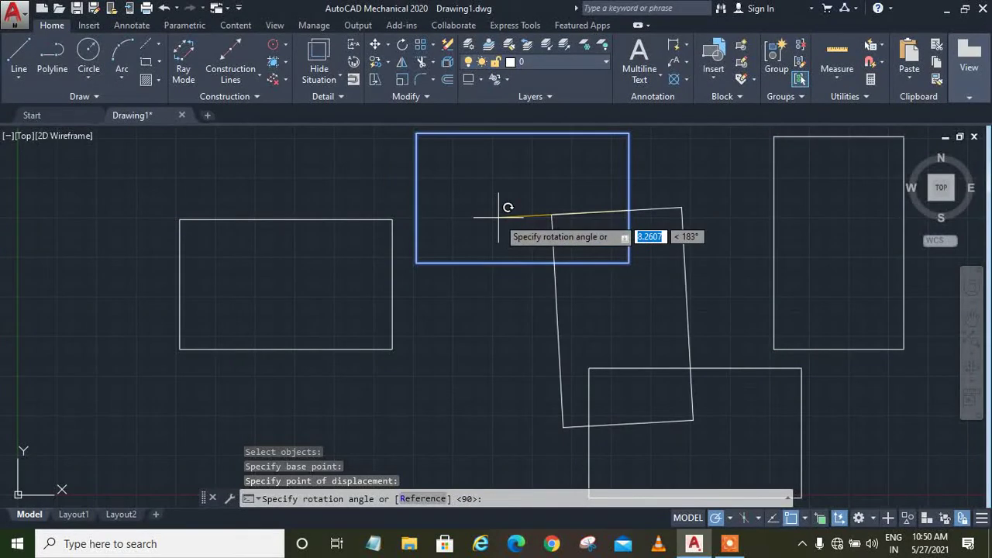
key("Return")
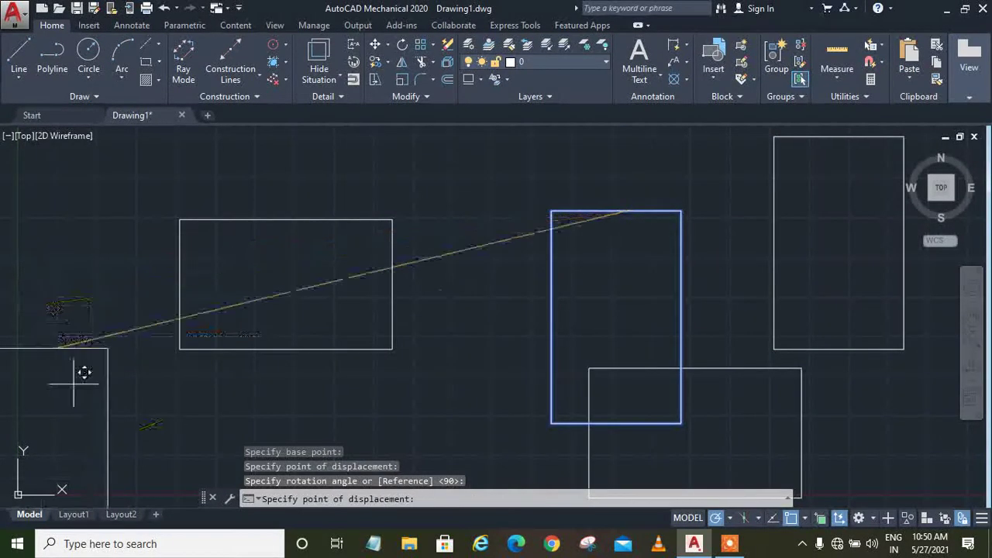
key("Escape")
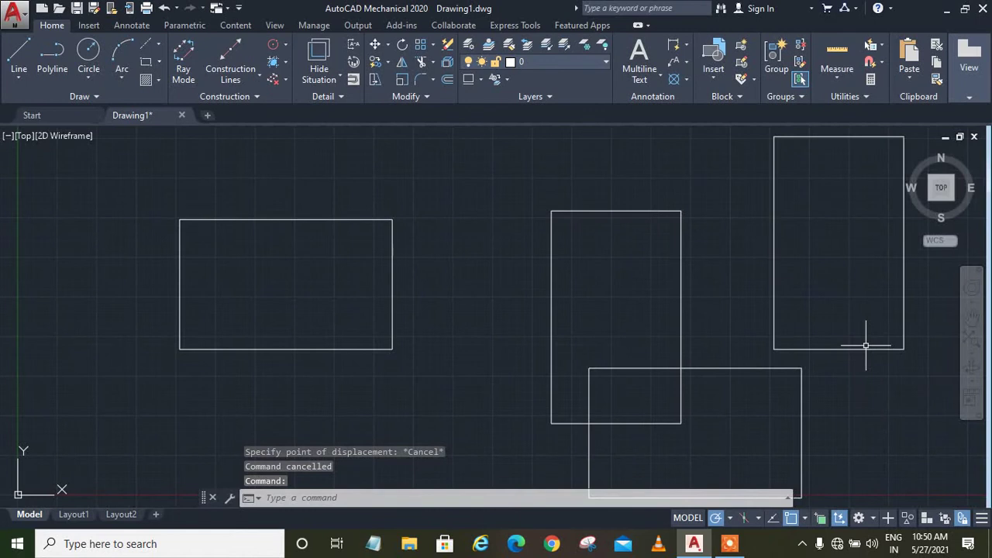
left_click(388, 44)
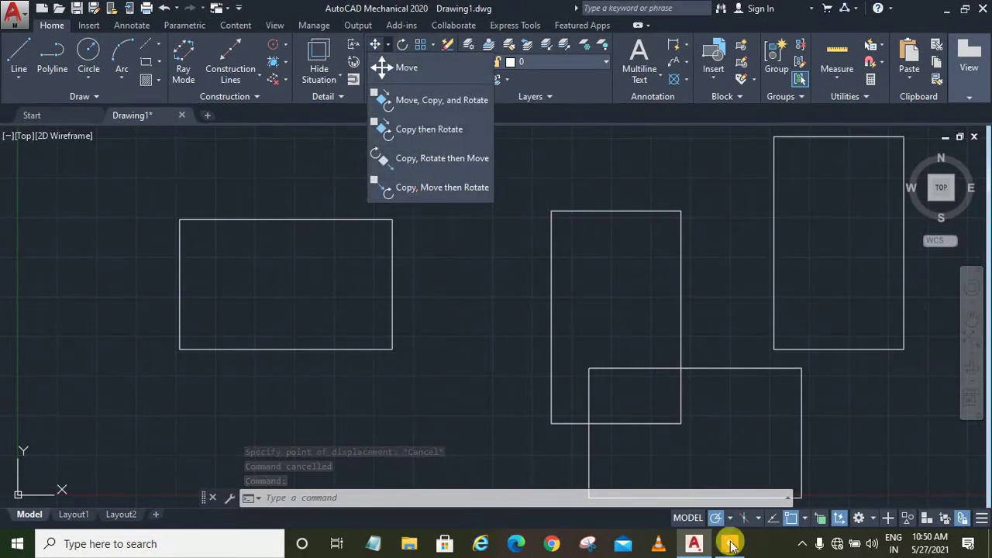
Step: Rotate the left rectangle 90° about its bottom-edge midpoint so it stands upright
left_click(730, 545)
left_click(921, 492)
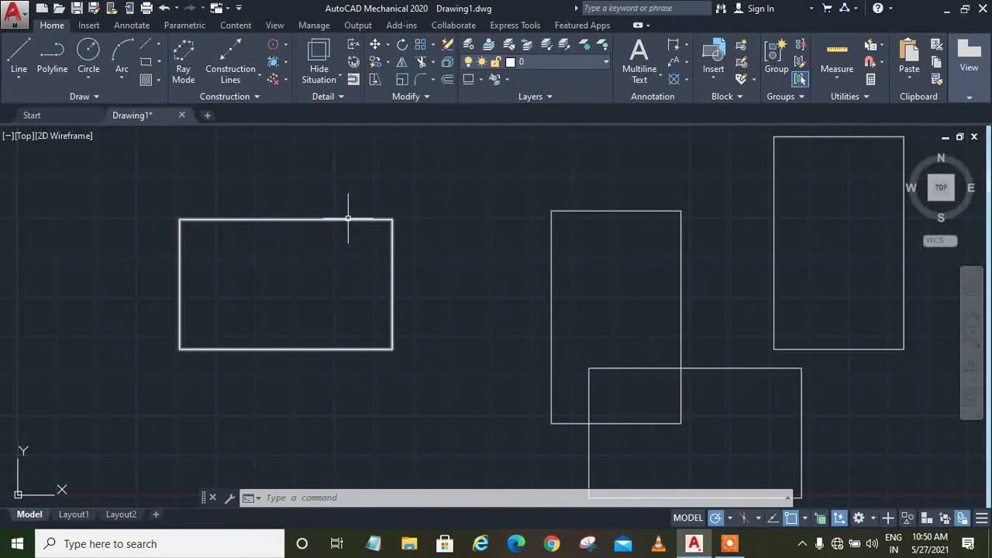
left_click(401, 46)
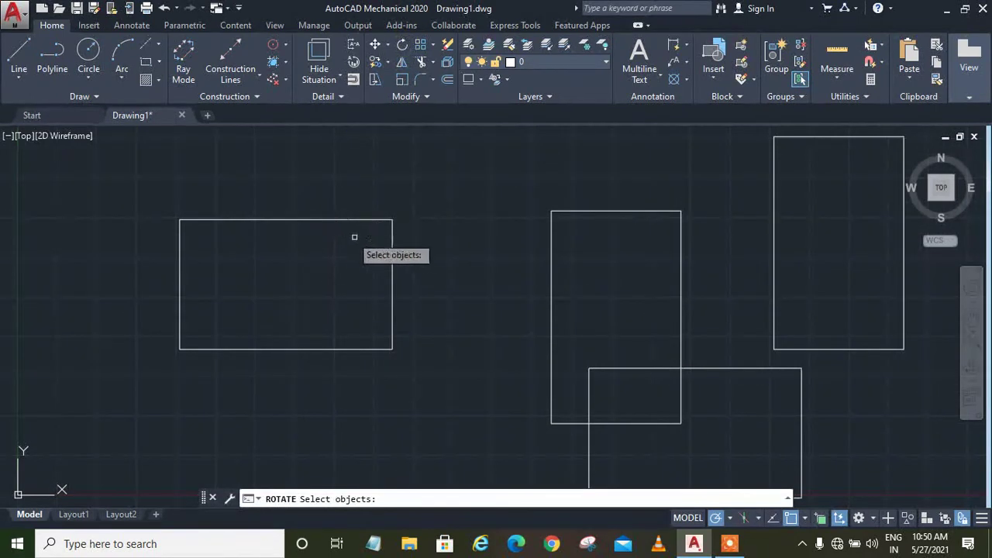
left_click(358, 219)
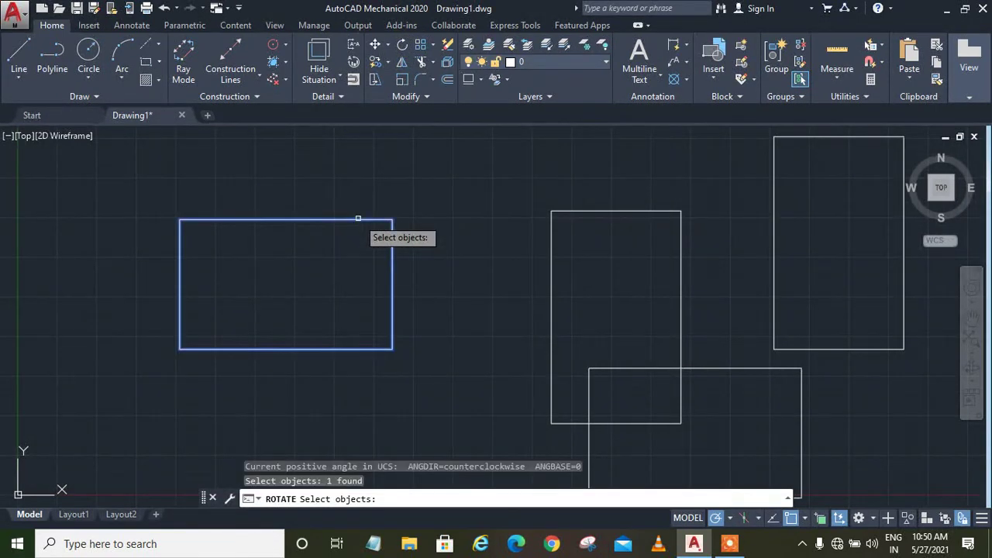
key("Return")
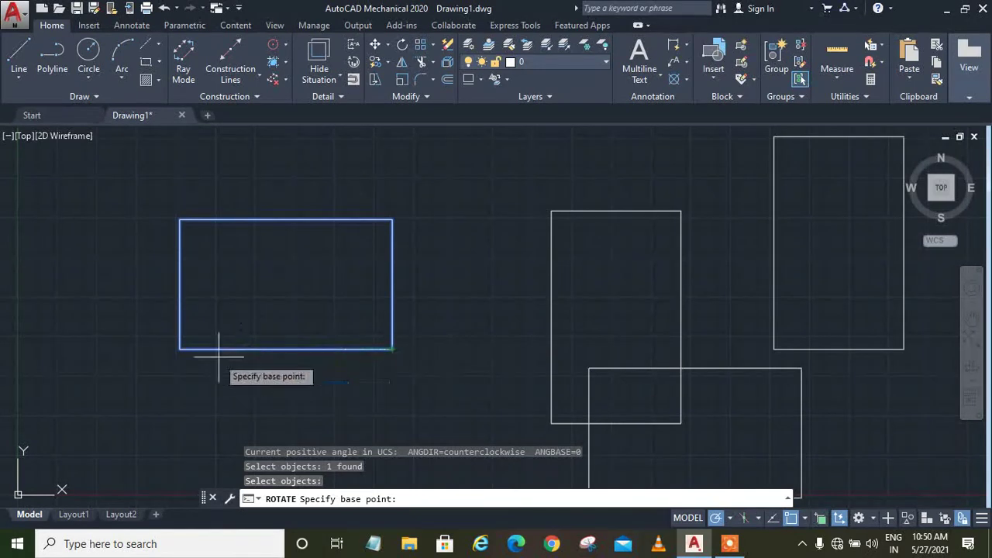
left_click(286, 349)
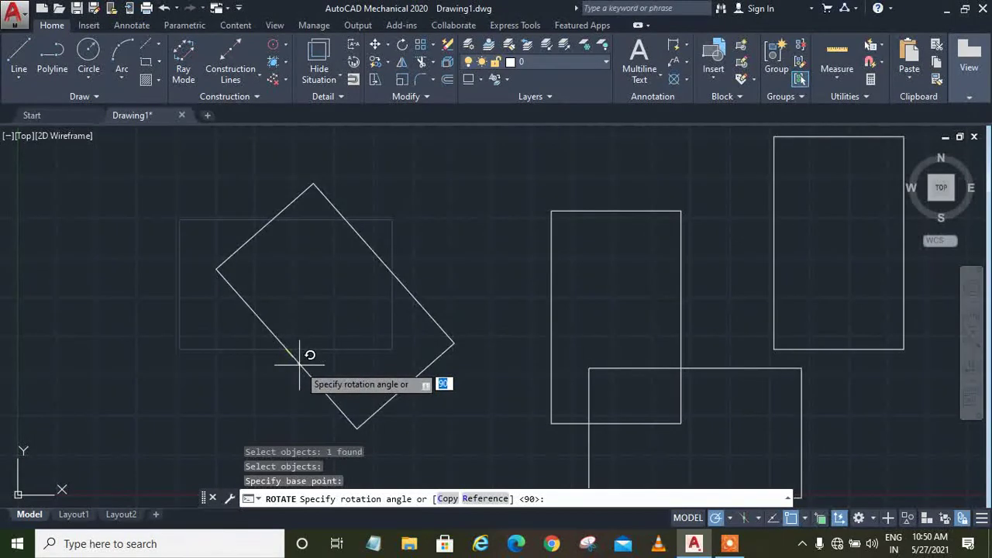
left_click(288, 361)
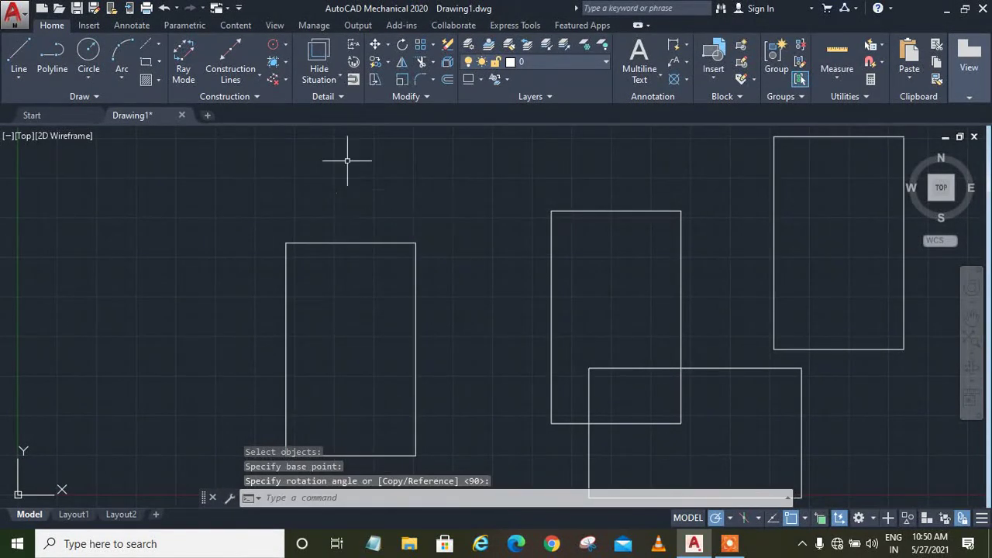
left_click(402, 47)
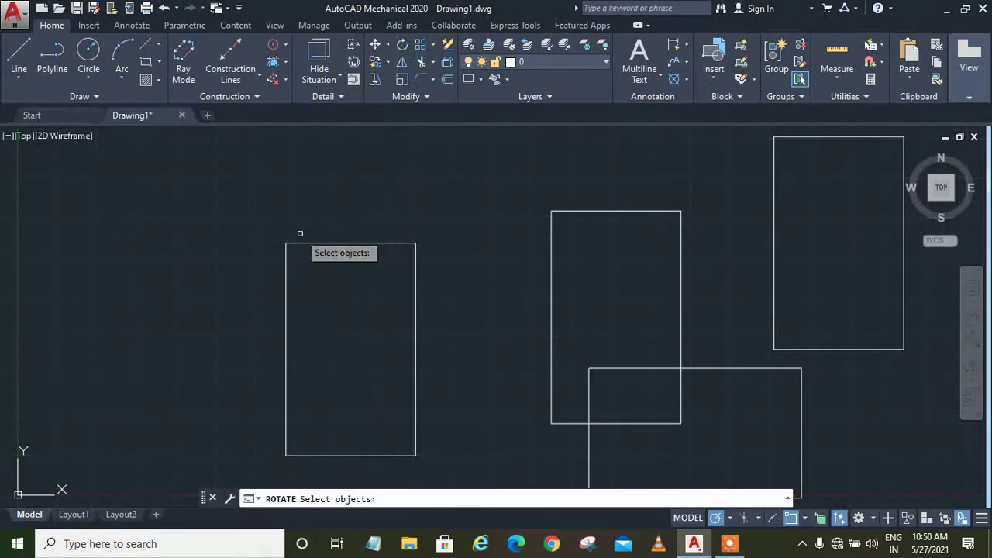
Step: Rotate the upright rectangle 80° about its top-left corner to tilt it toward the top
left_click(297, 244)
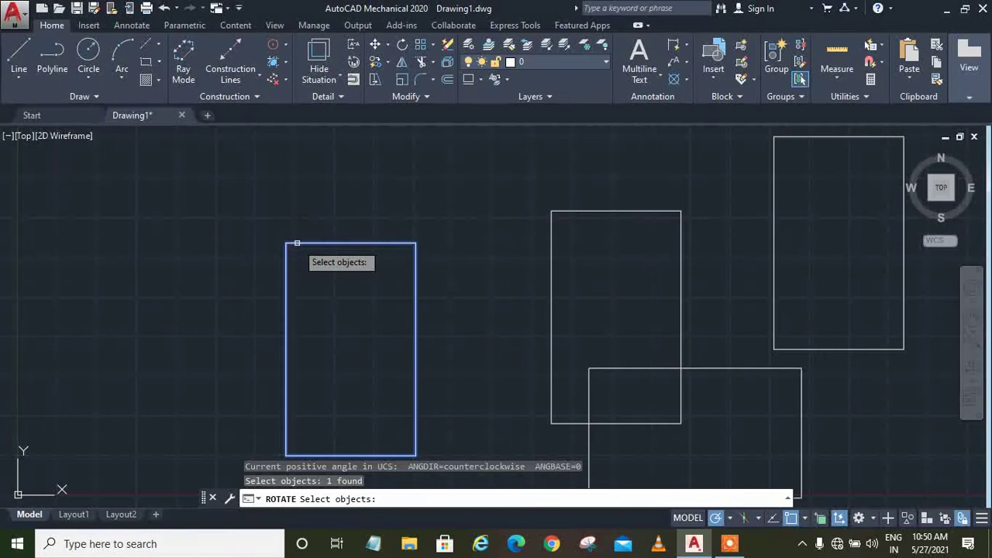
key("Return")
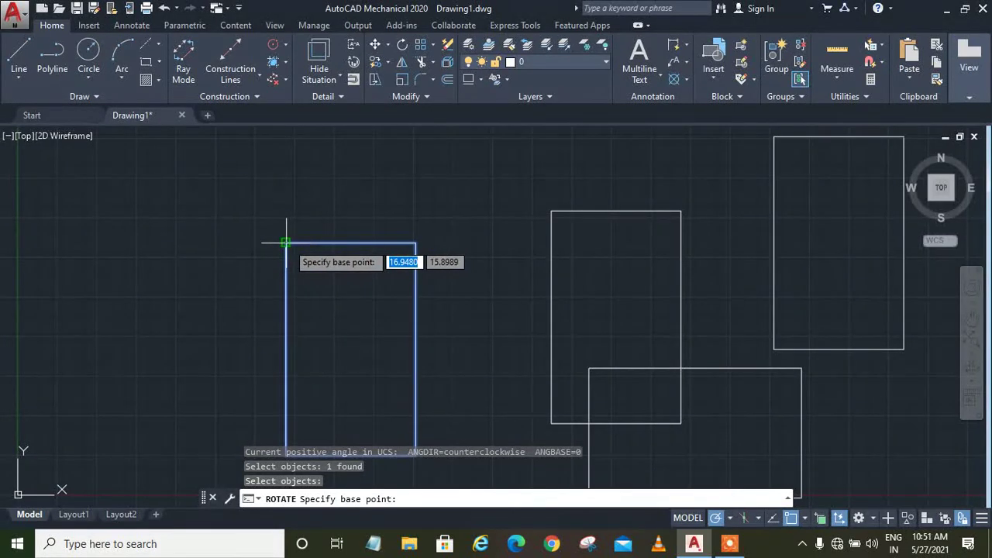
left_click(286, 244)
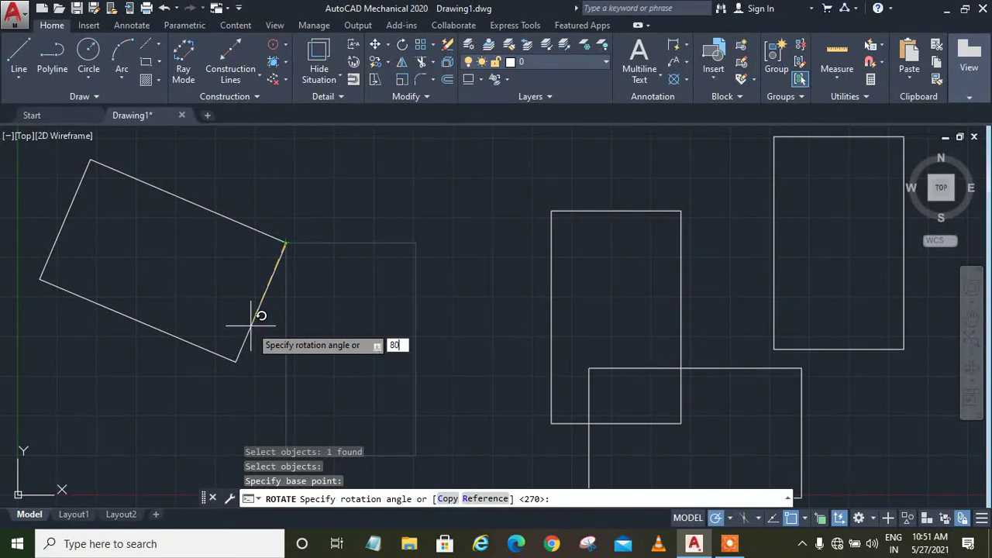
key("Return")
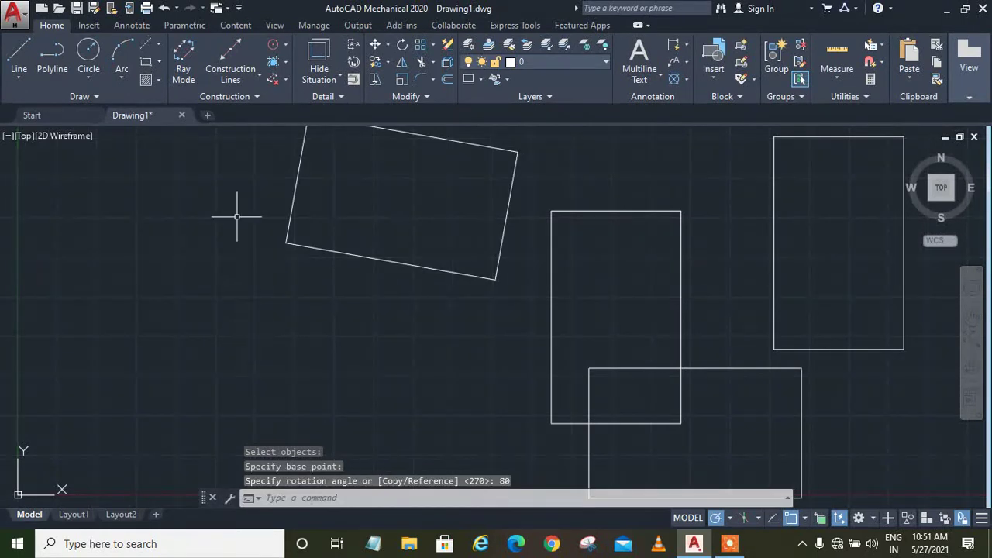
left_click(383, 129)
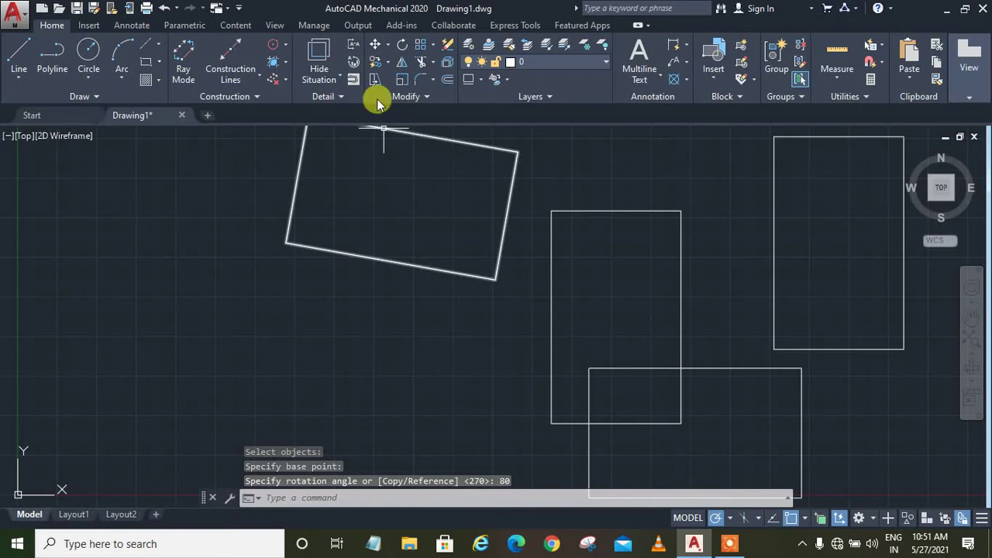
Step: Rotate the tilted rectangle by -80° about the same top-left corner to restore it upright
left_click(401, 48)
left_click(506, 209)
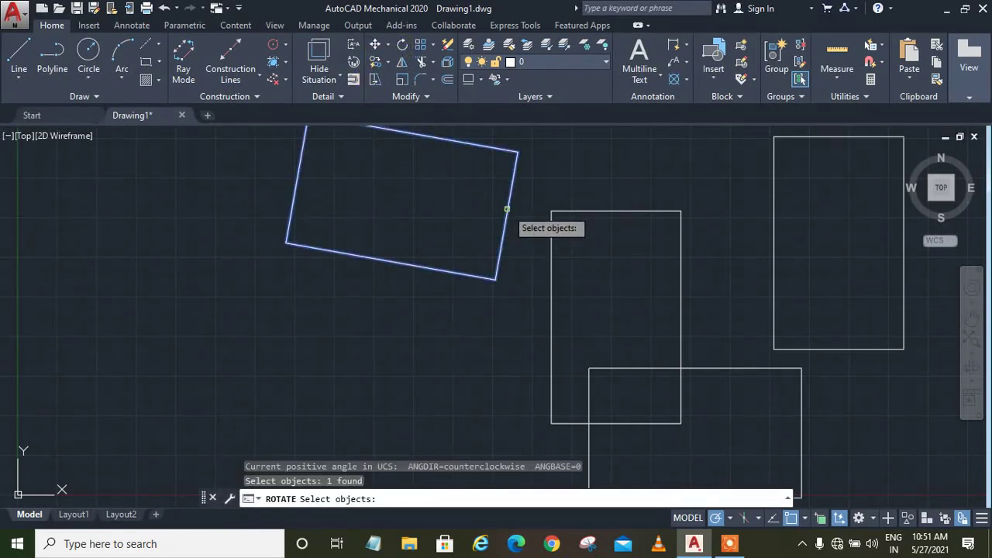
key("Return")
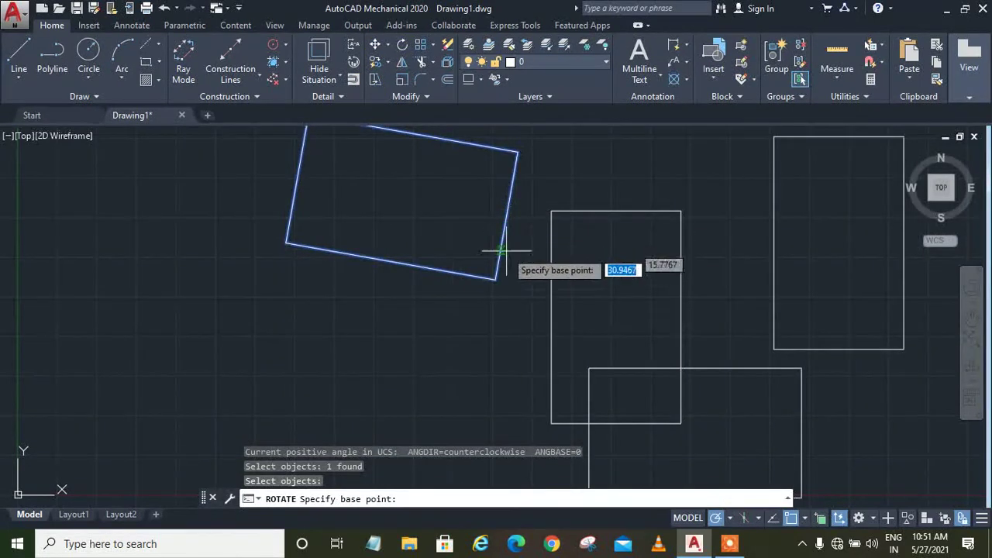
left_click(286, 243)
type("-80")
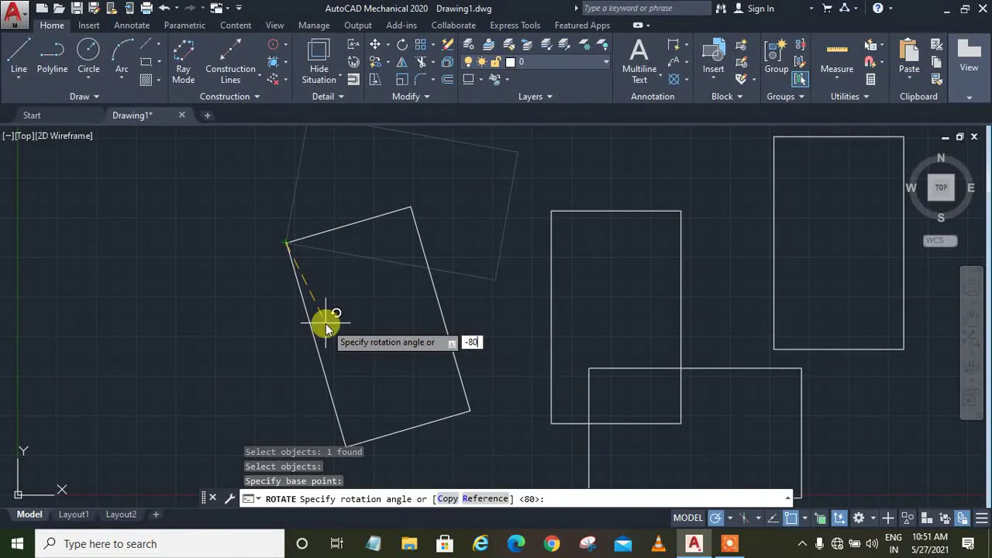
key("Return")
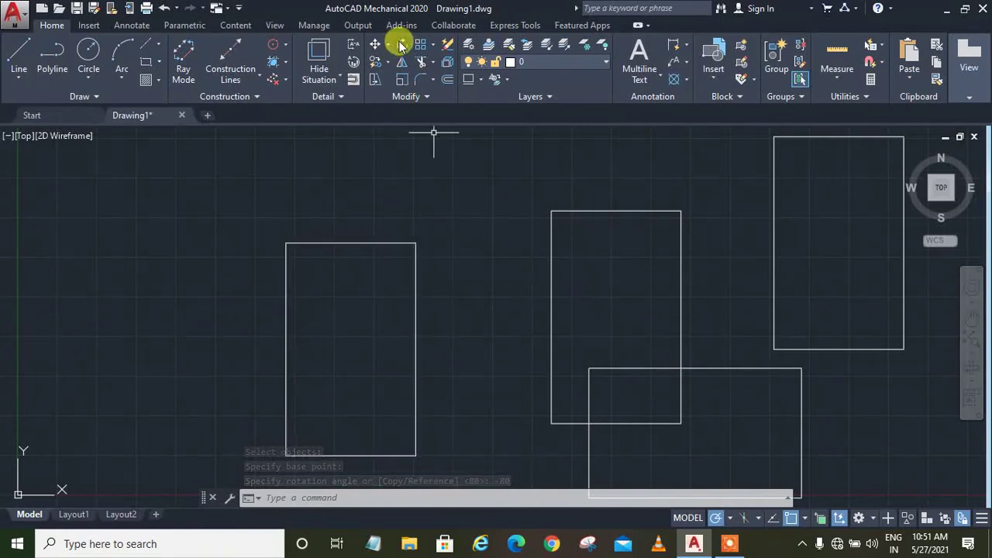
left_click(726, 552)
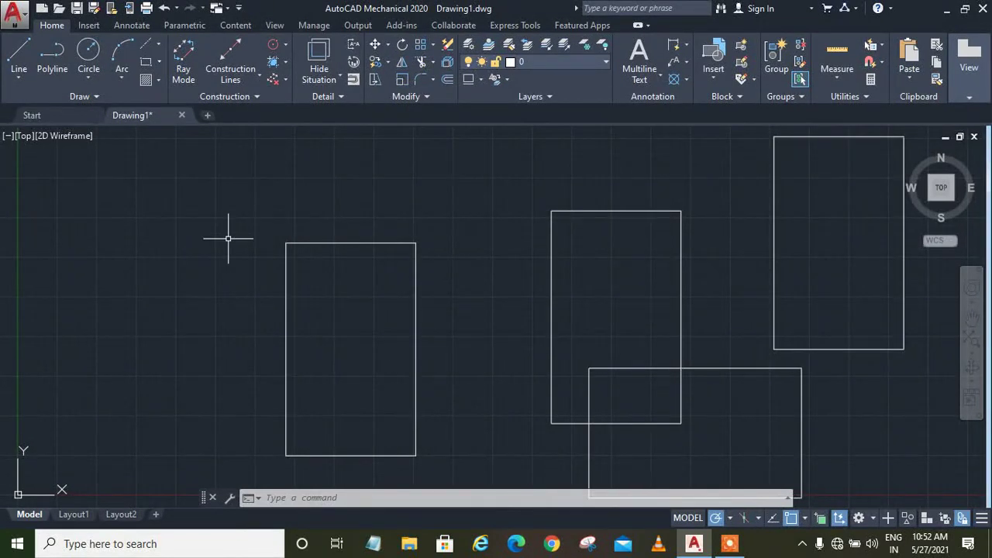
Step: Delete all four rectangles and draw a circle near the top left
key("ctrl+a")
key("Delete")
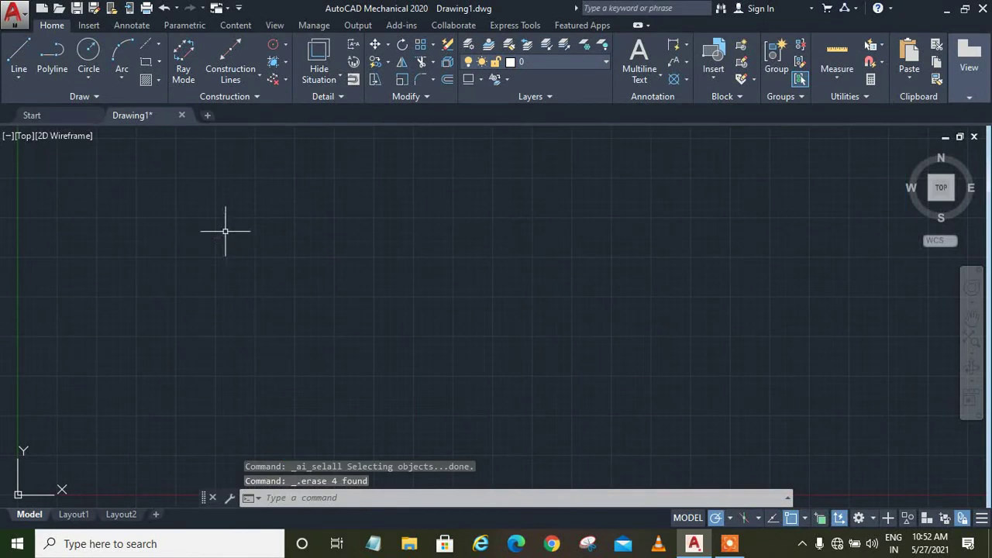
left_click(92, 56)
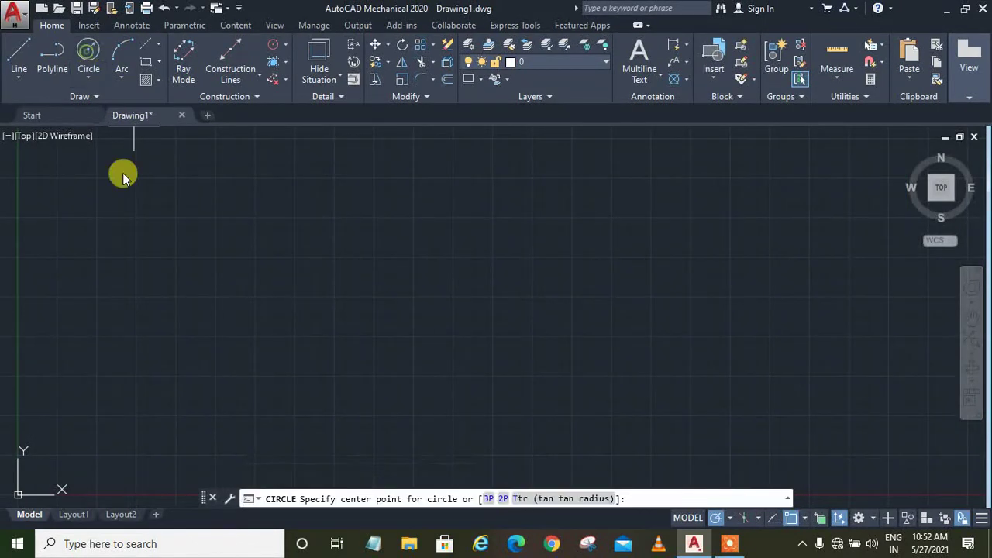
left_click(196, 205)
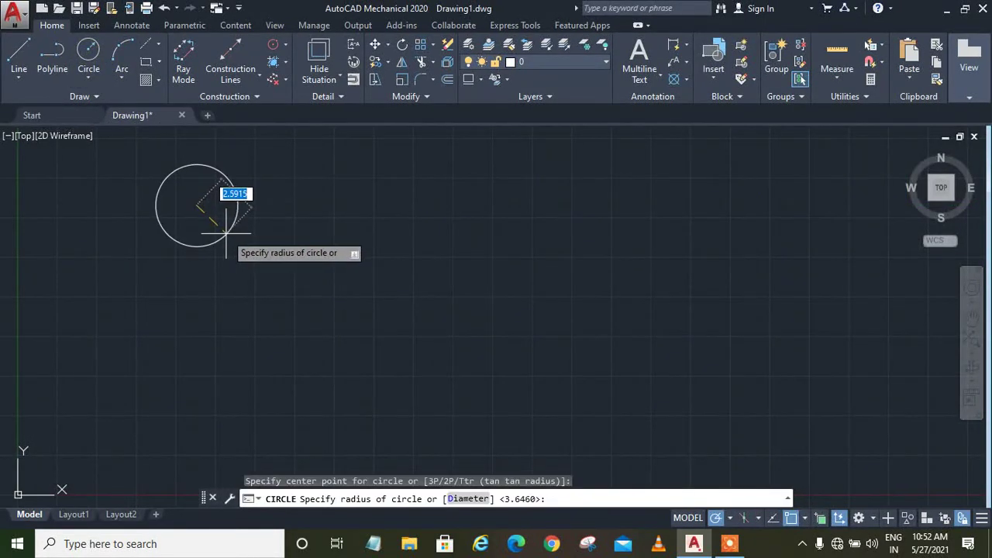
left_click(223, 230)
Step: Draw a narrow rod outline with connected lines hanging below the circle
left_click(50, 61)
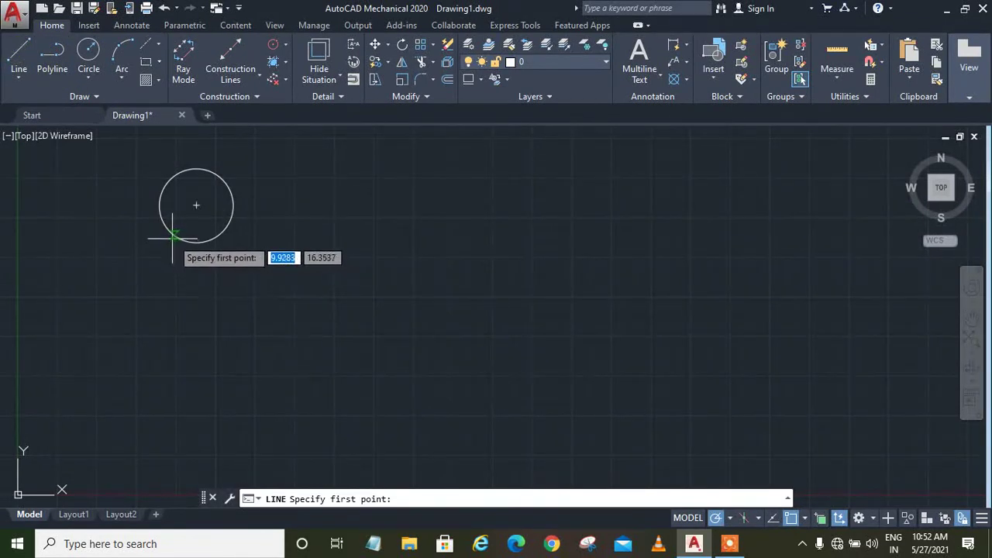
left_click(174, 235)
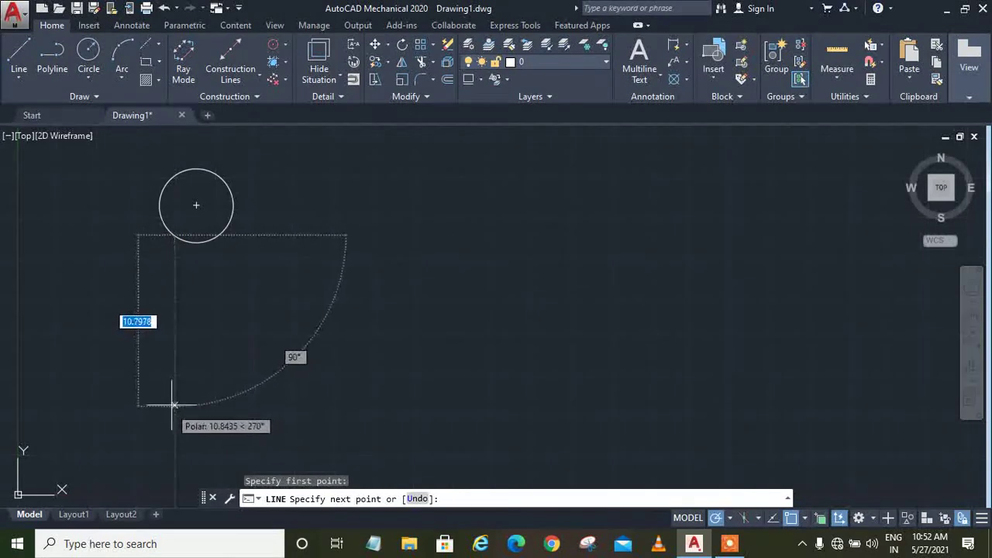
left_click(175, 402)
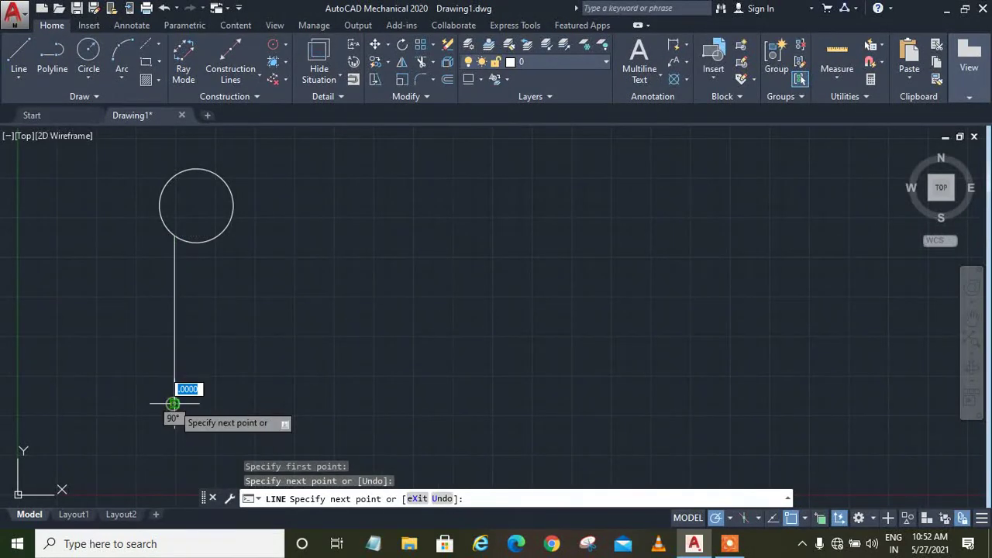
left_click(216, 403)
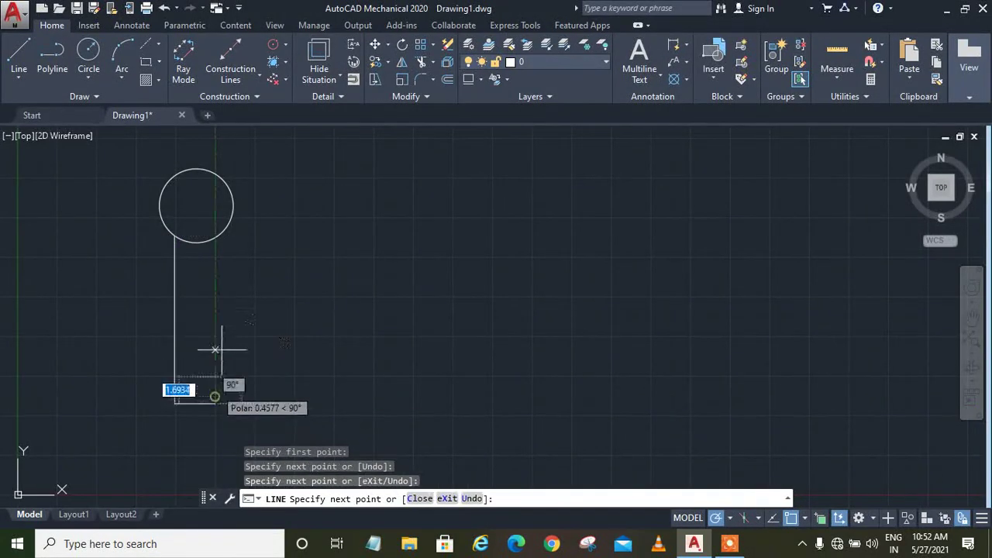
left_click(214, 237)
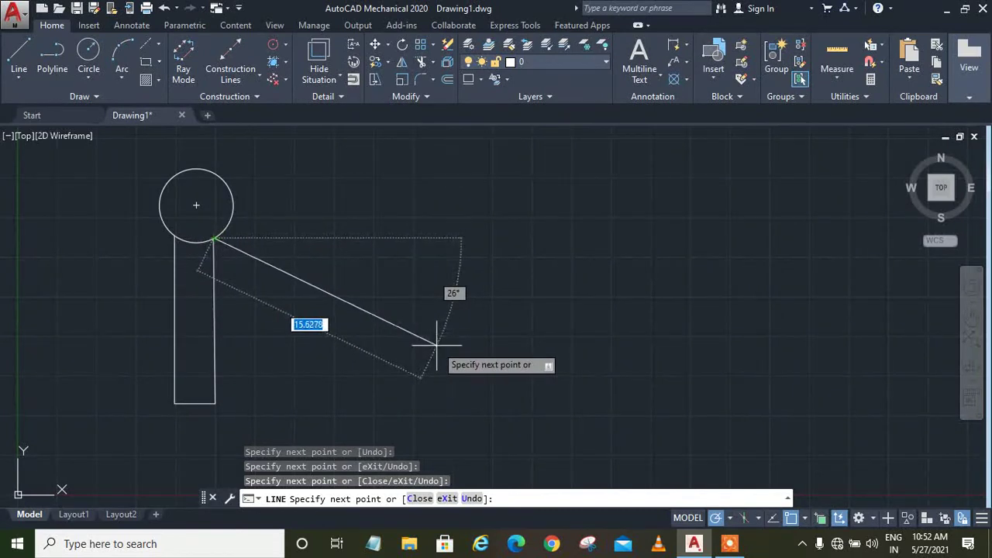
key("Escape")
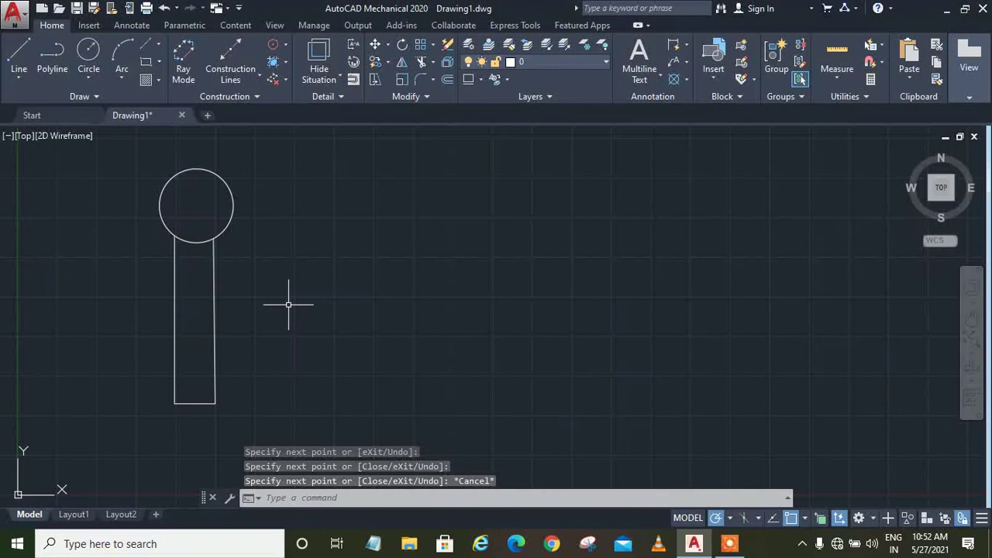
Step: Draw a tall vertical line to the right of the rod
left_click(18, 51)
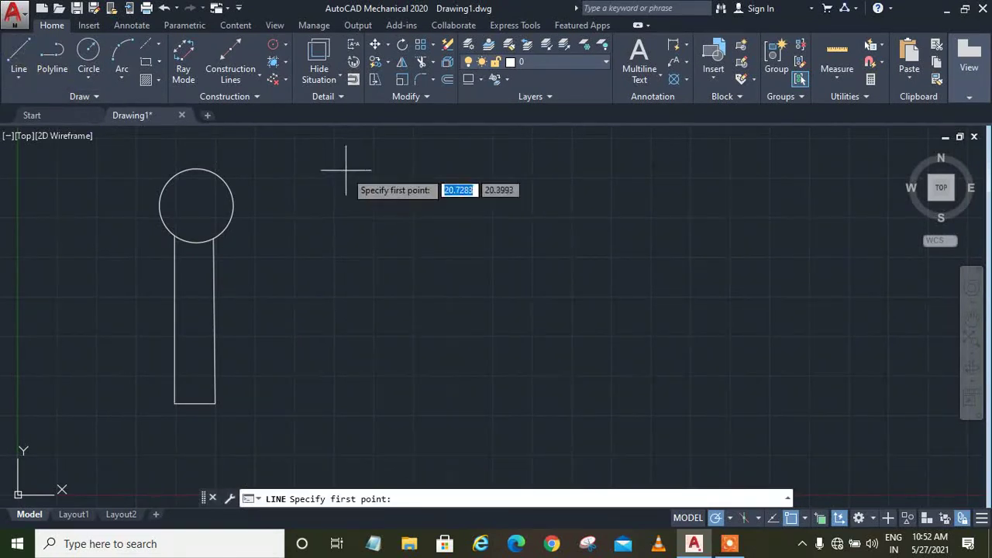
left_click(294, 166)
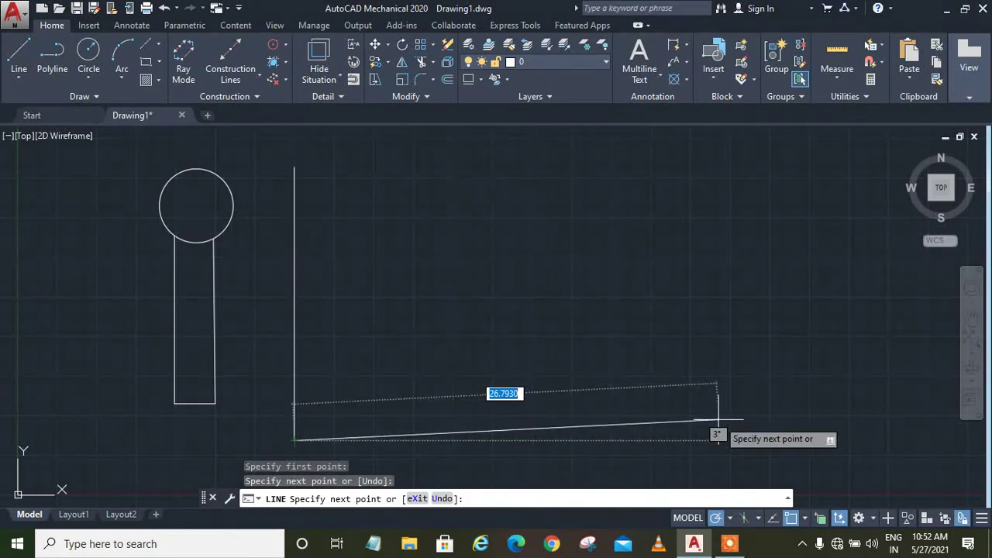
key("Escape")
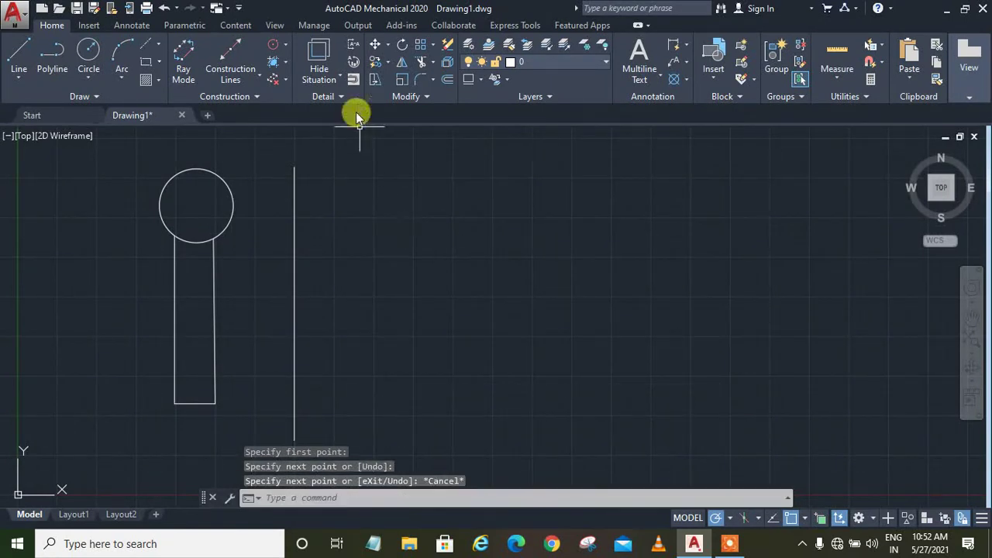
Step: Mirror the circle and rod across the vertical line, keeping the original shape
left_click(402, 63)
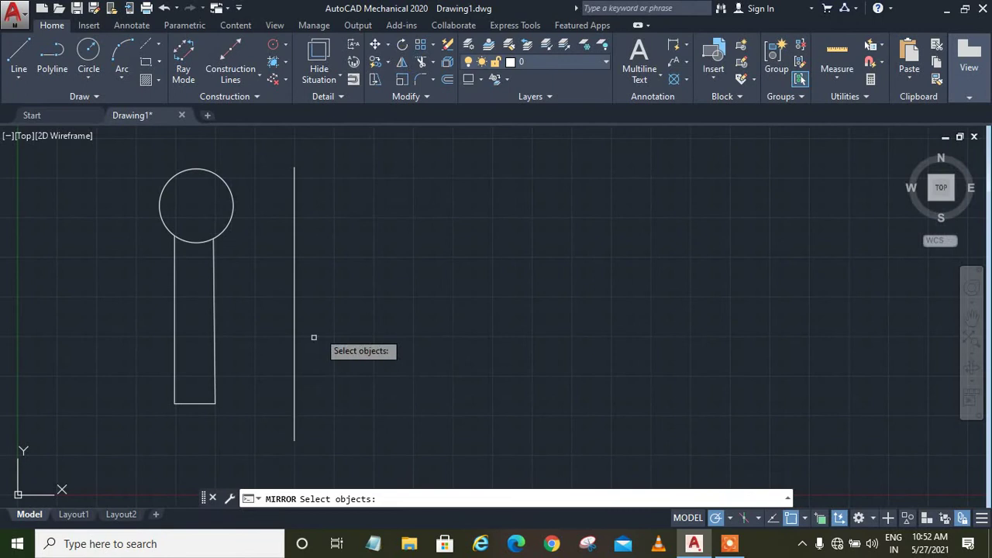
mouse_move(253, 423)
left_mouse_down()
mouse_move(147, 391)
mouse_move(230, 182)
left_mouse_up()
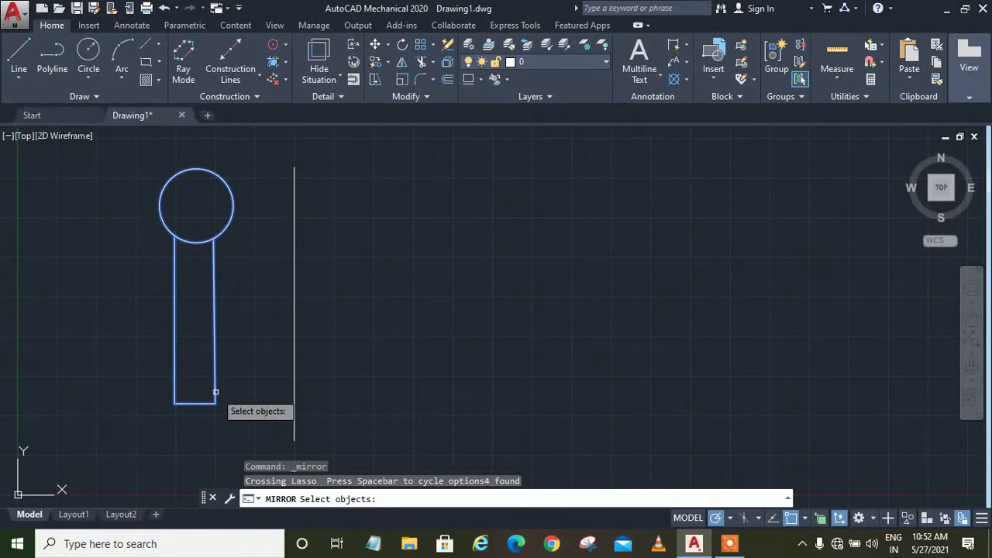
key("Return")
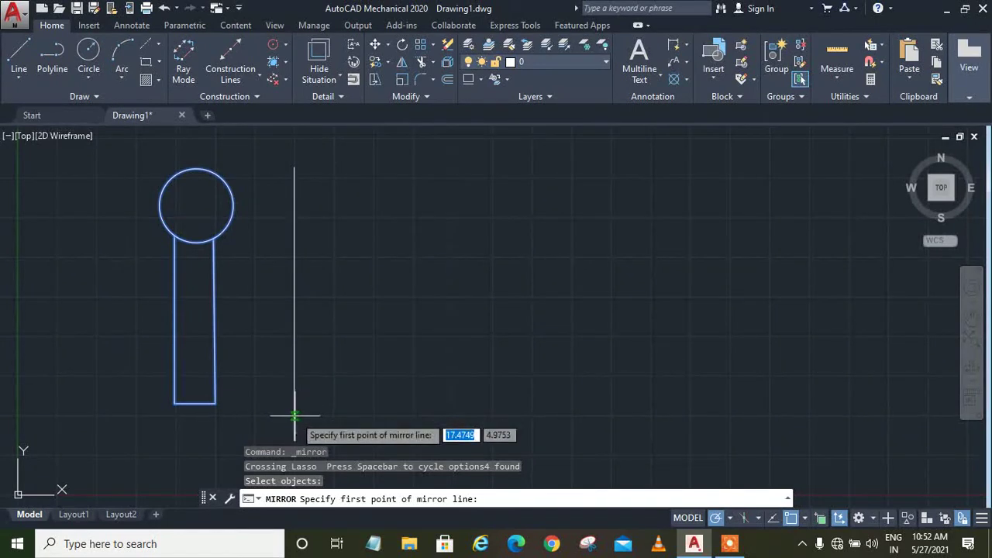
left_click(295, 415)
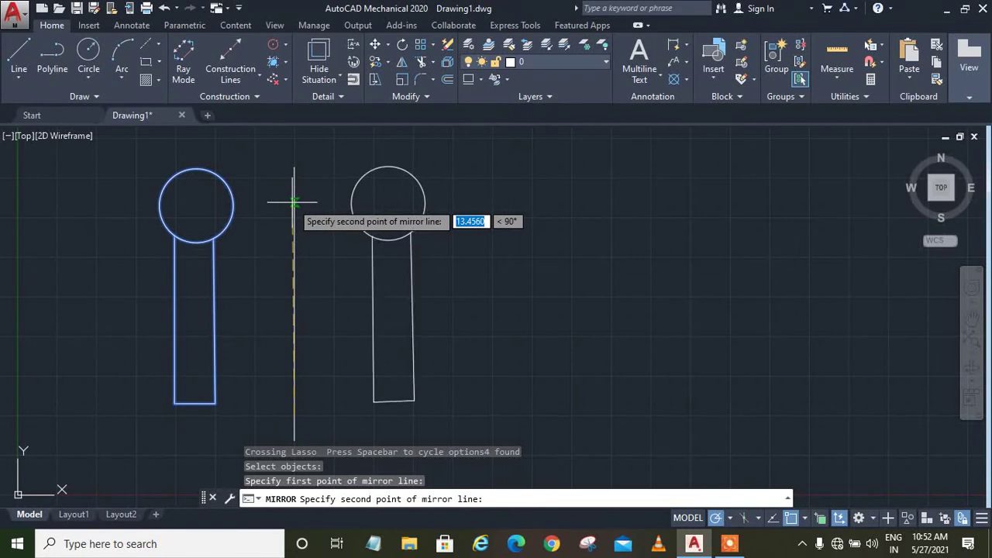
left_click(295, 203)
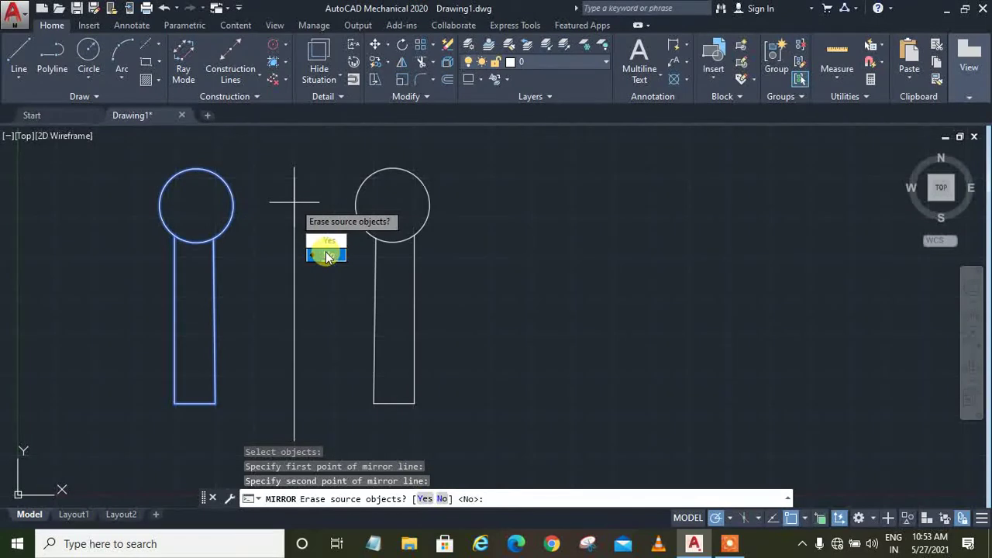
left_click(326, 257)
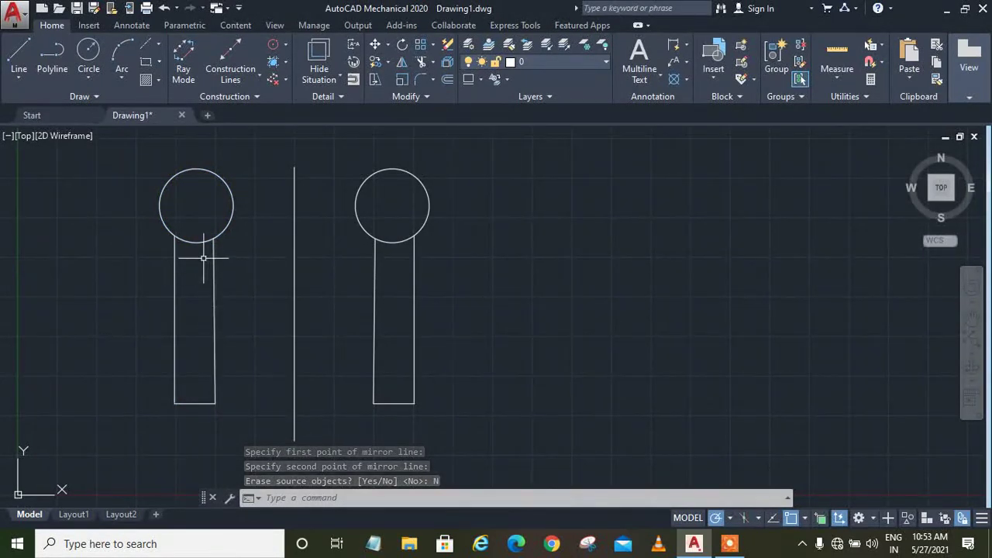
left_click(725, 545)
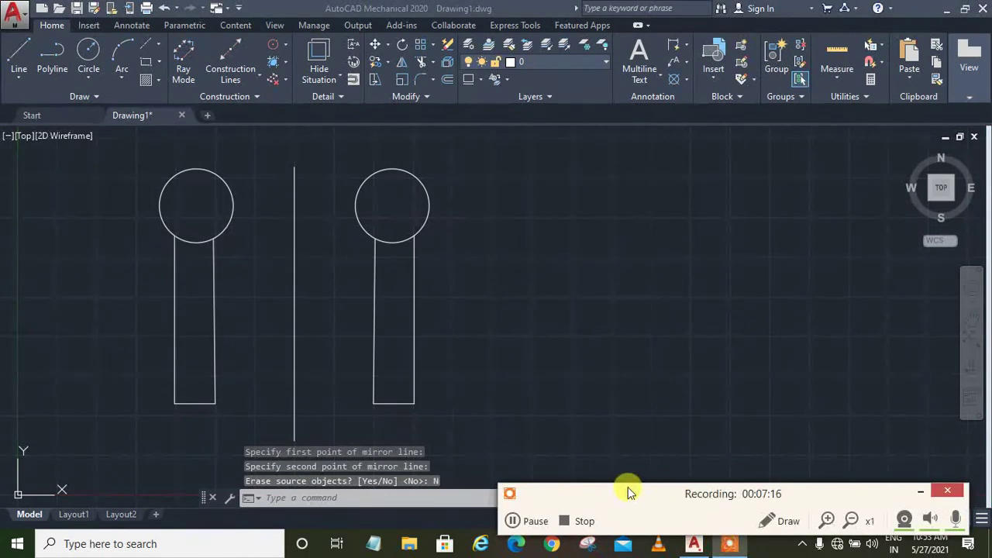
left_click(530, 520)
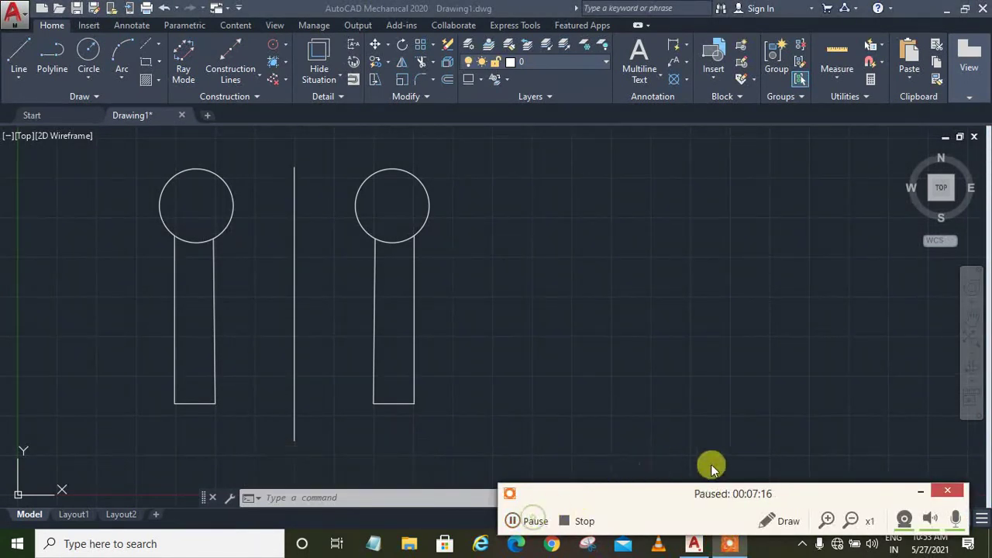
left_click(918, 493)
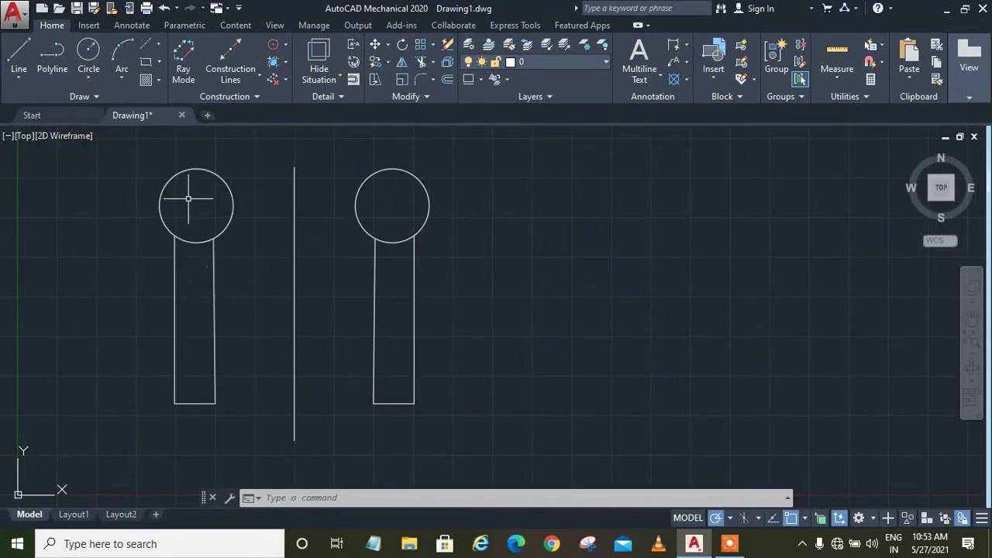
left_click(84, 51)
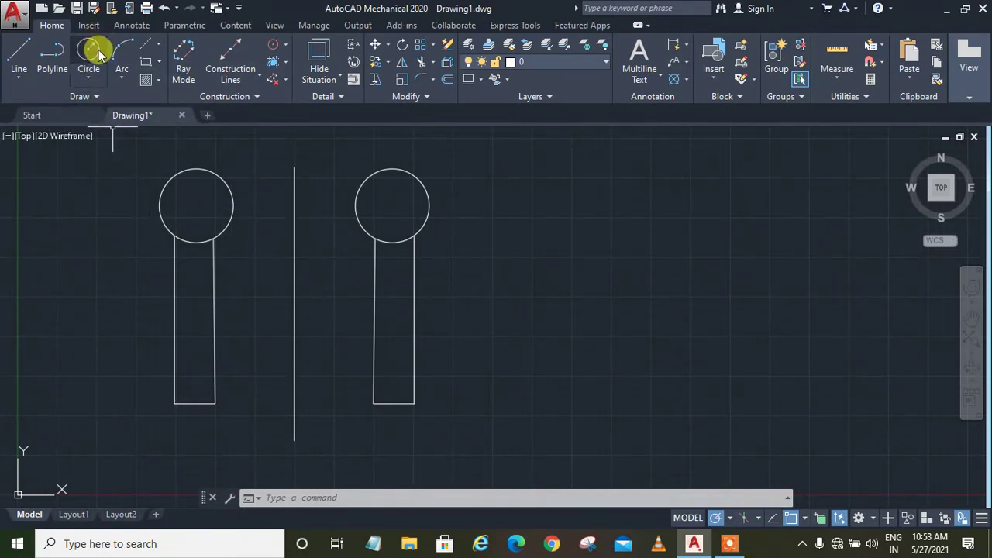
Step: Draw a closed, narrow left-pointing triangle from three connected lines right of the mirrored shape
left_click(14, 51)
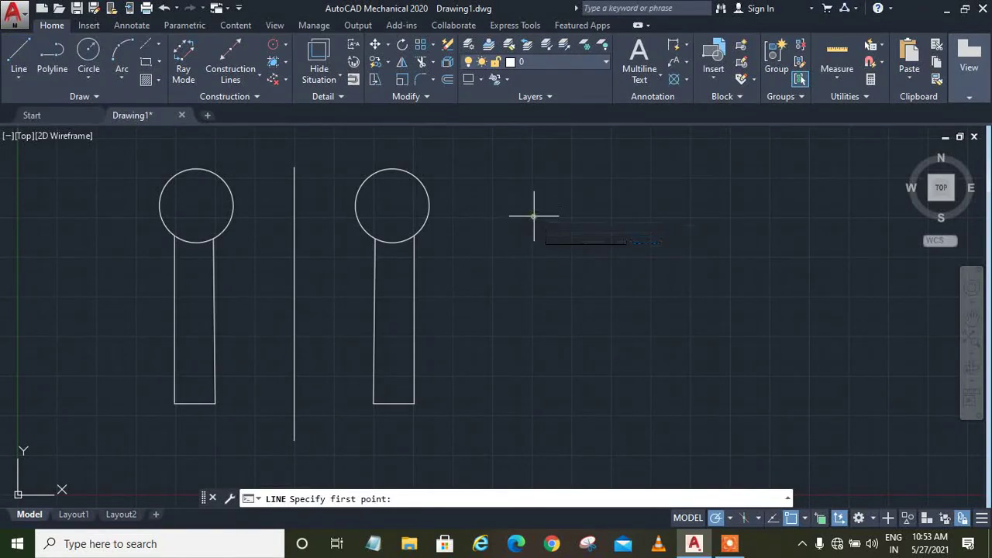
left_click(533, 216)
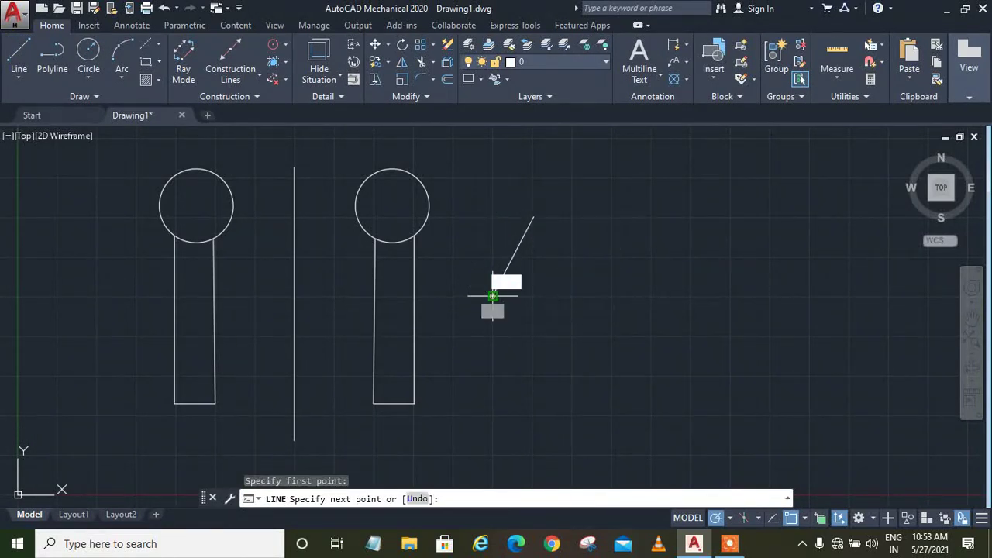
left_click(493, 296)
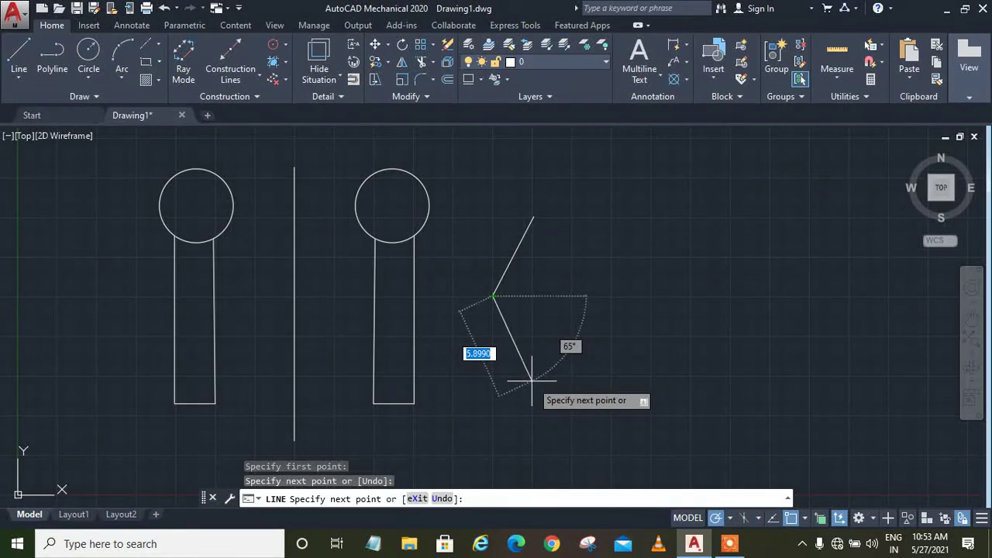
left_click(531, 381)
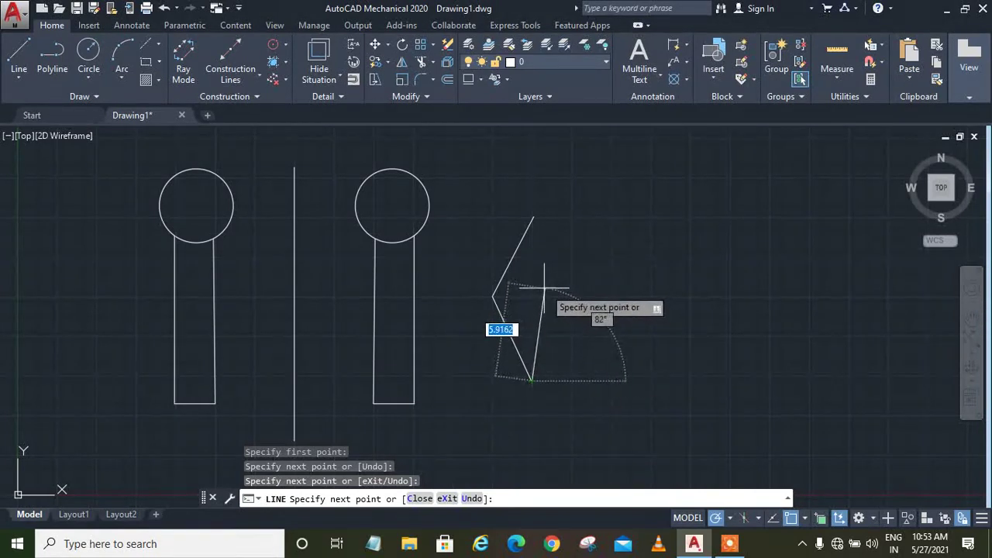
left_click(533, 217)
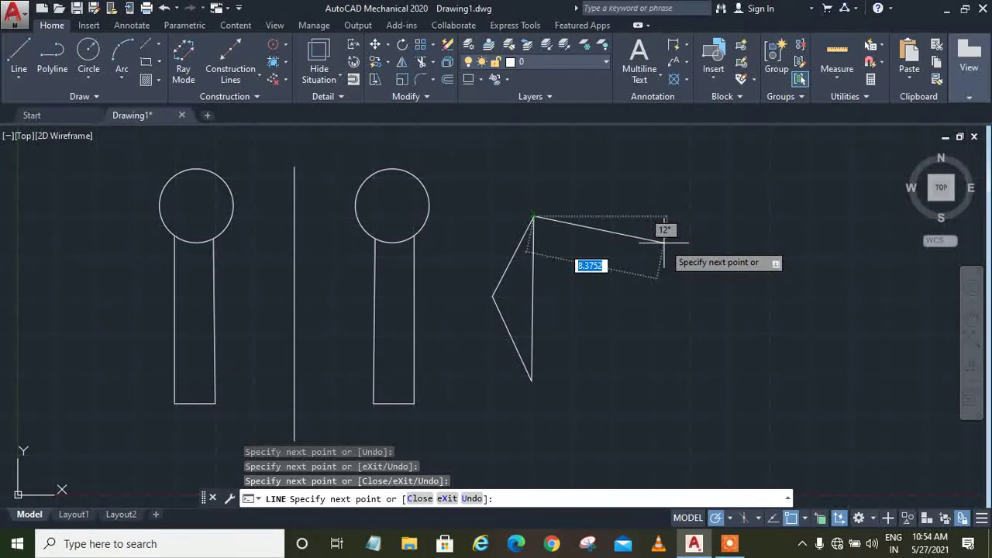
key("Escape")
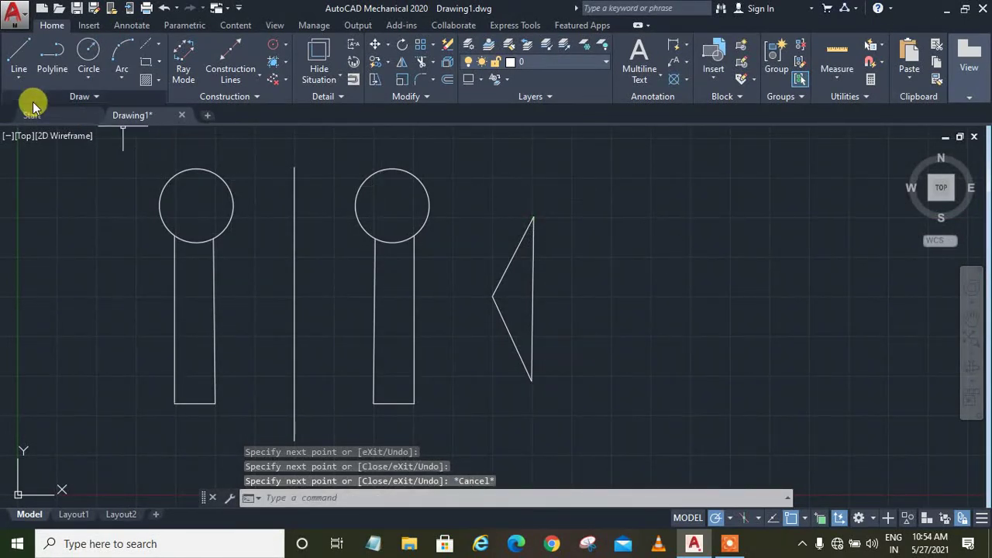
Step: Mirror the triangle across its vertical edge from bottom to top vertex, keeping the original
left_click(402, 62)
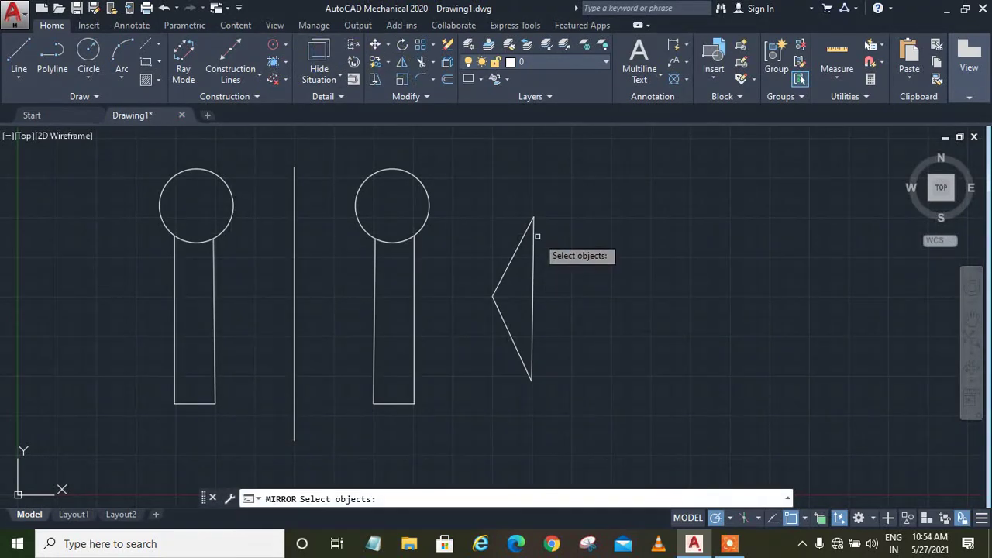
left_click_drag(629, 467, 562, 183)
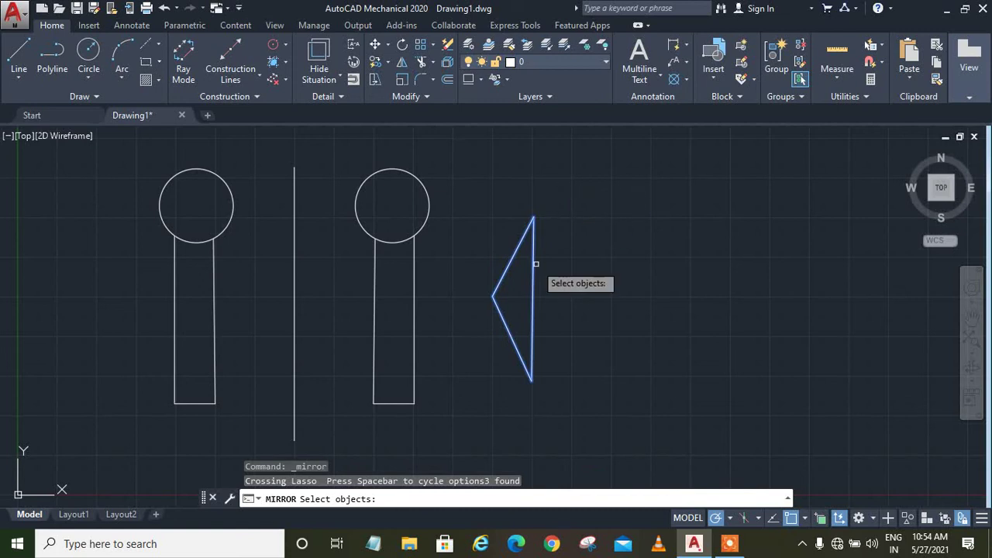
key("Return")
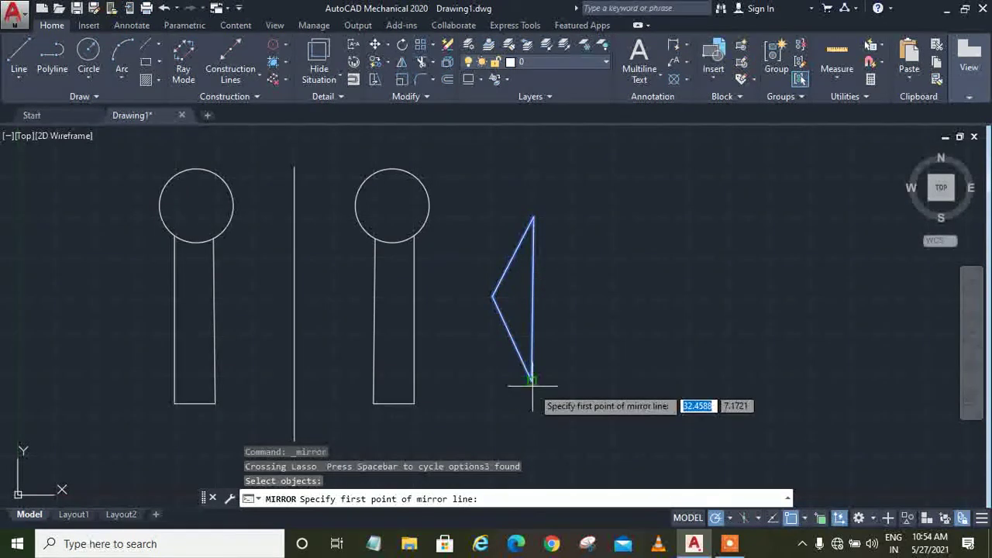
left_click(531, 380)
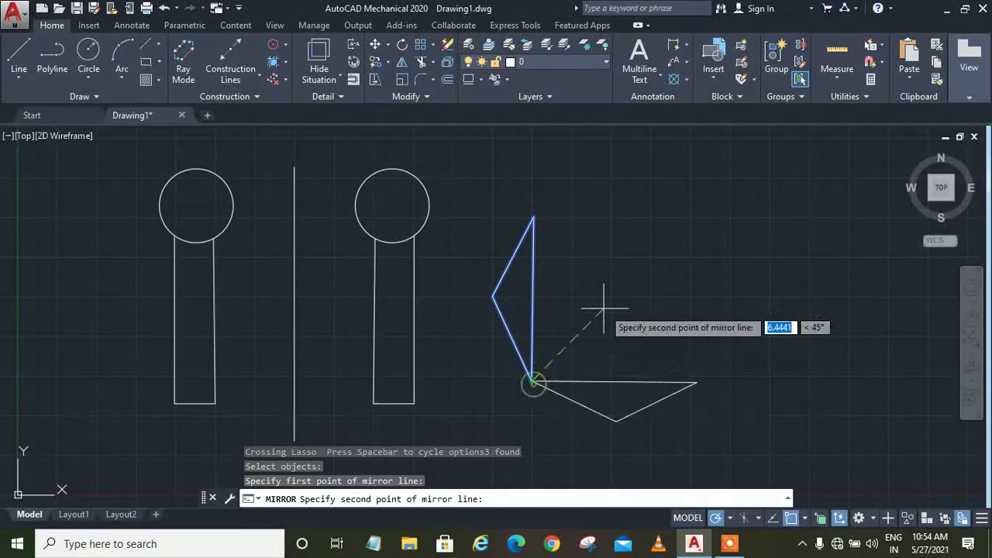
left_click(533, 219)
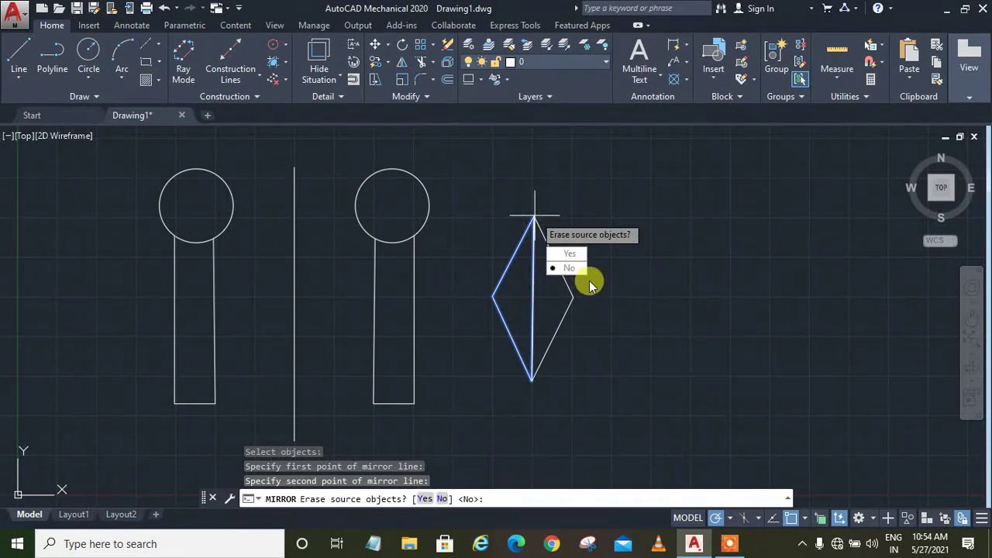
left_click(569, 267)
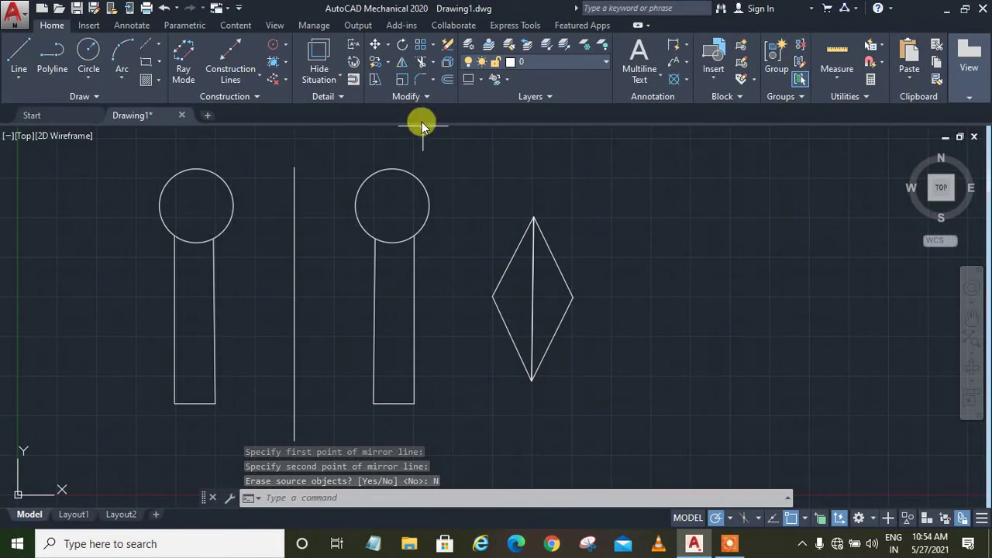
left_click(402, 63)
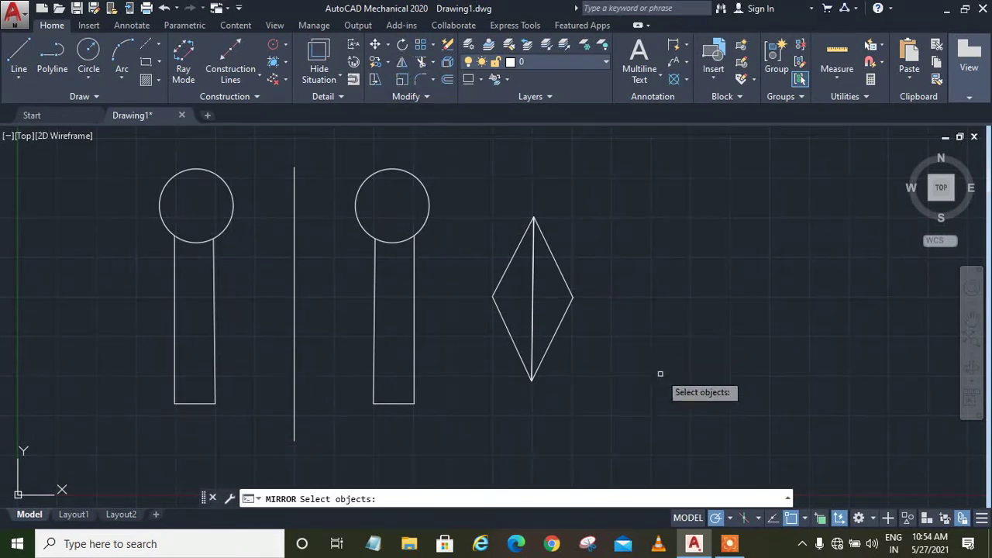
Step: Mirror the diamond about a horizontal line through its bottom tip, keeping the original, and recentre the view
left_click_drag(659, 378, 551, 196)
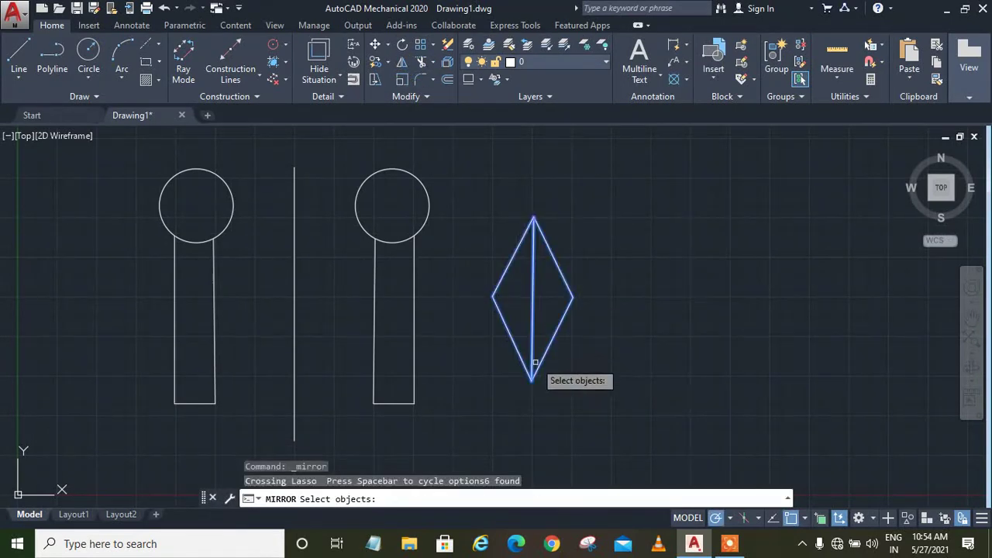
key("Return")
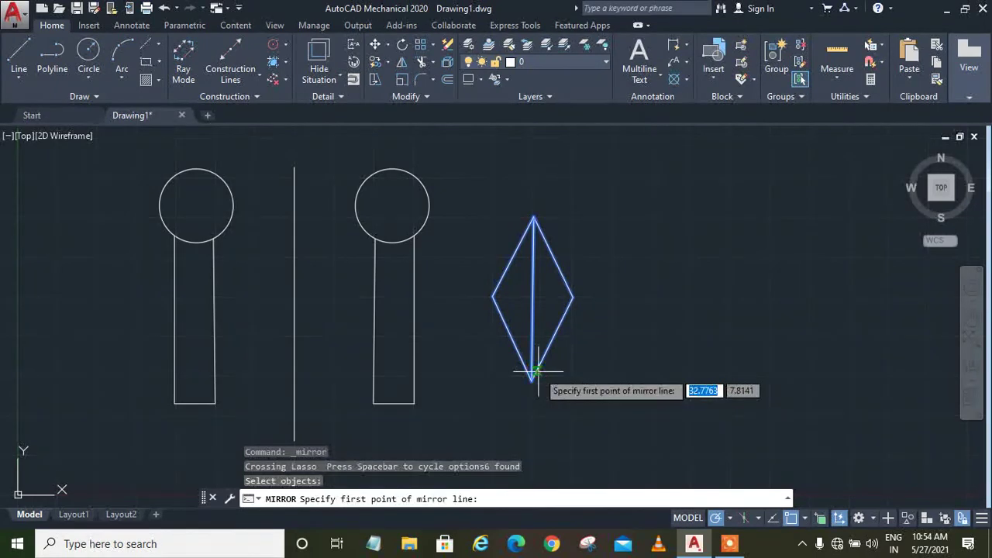
left_click(532, 381)
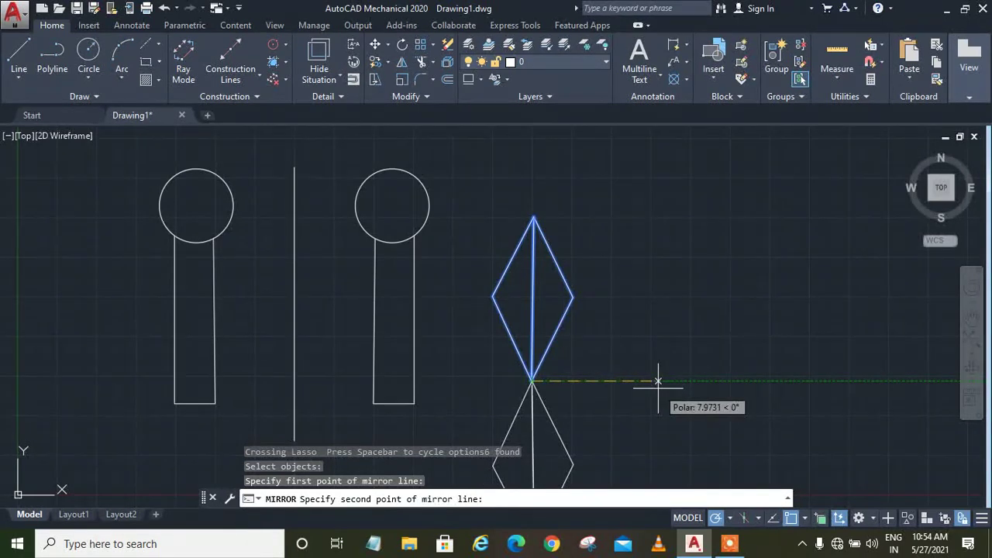
left_click(658, 380)
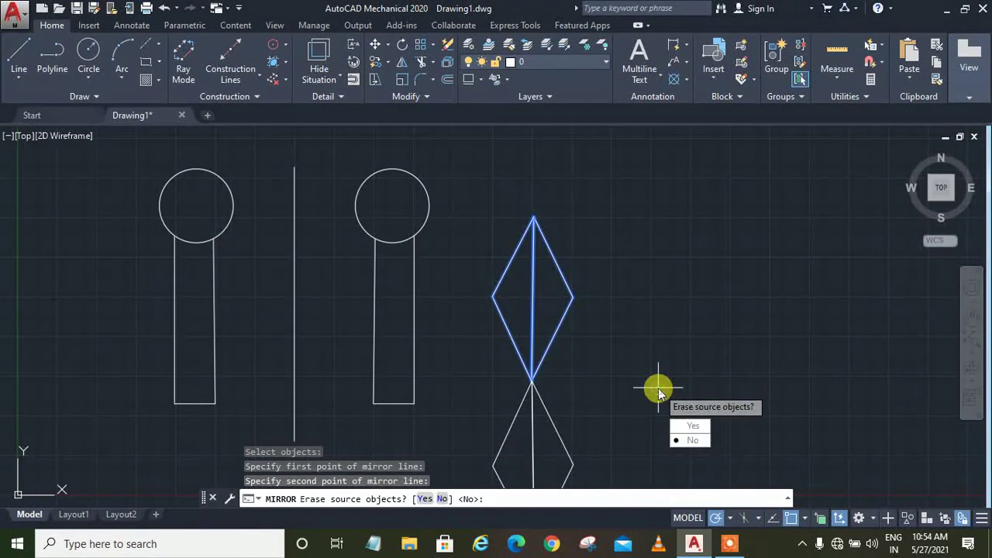
left_click(692, 440)
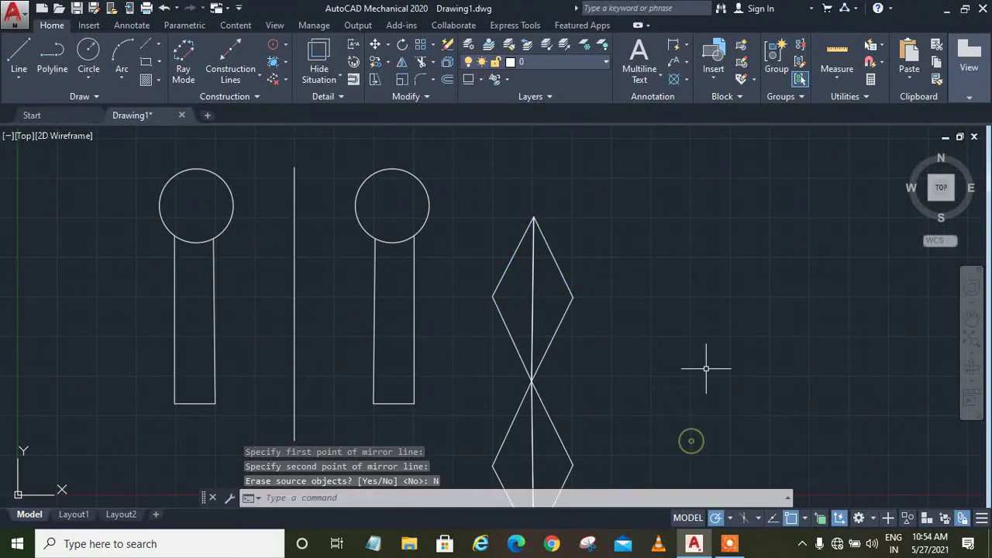
scroll(858, 265, "down", 4)
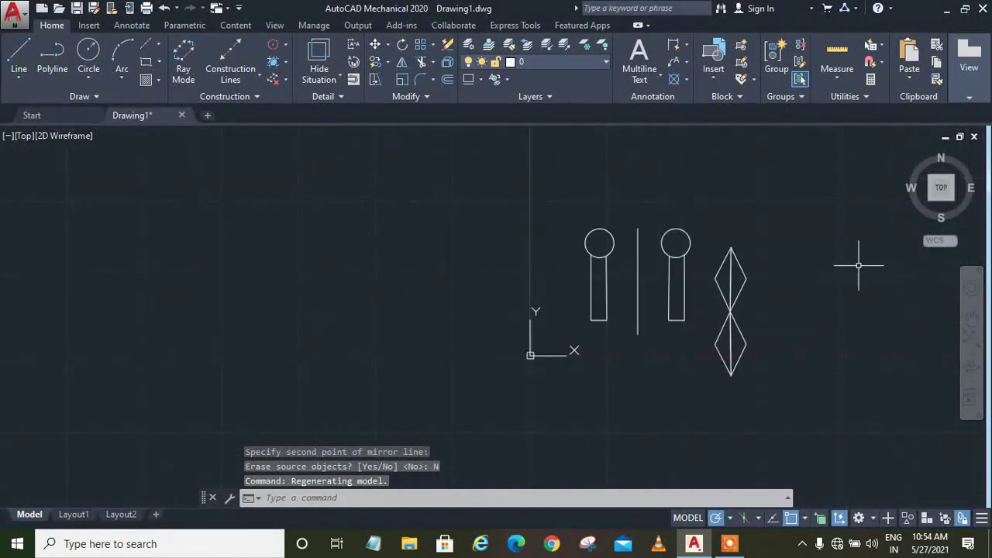
scroll(852, 296, "up", 2)
mouse_move(850, 292)
middle_mouse_down()
mouse_move(733, 271)
mouse_move(708, 289)
middle_mouse_up()
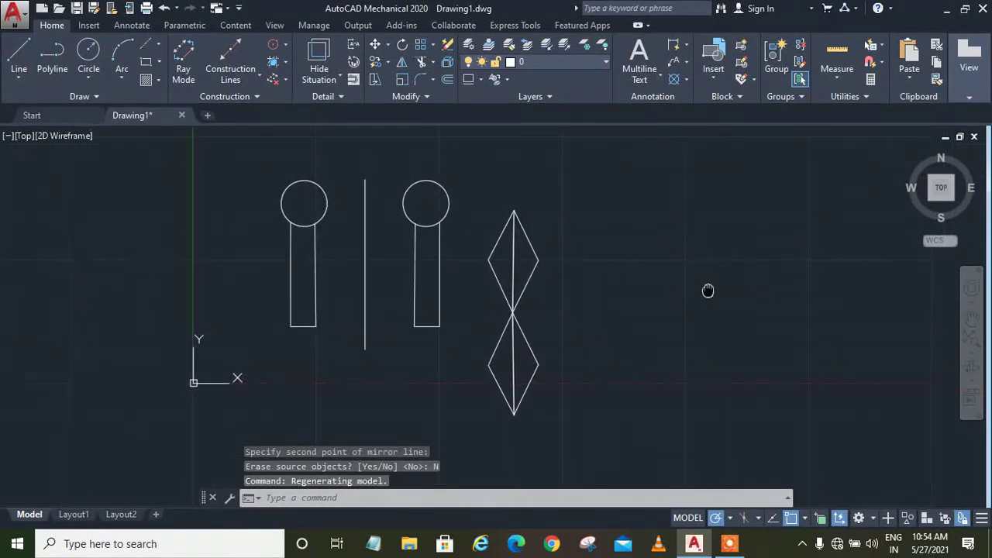
scroll(708, 290, "up", 2)
middle_click_drag(540, 323, 568, 317)
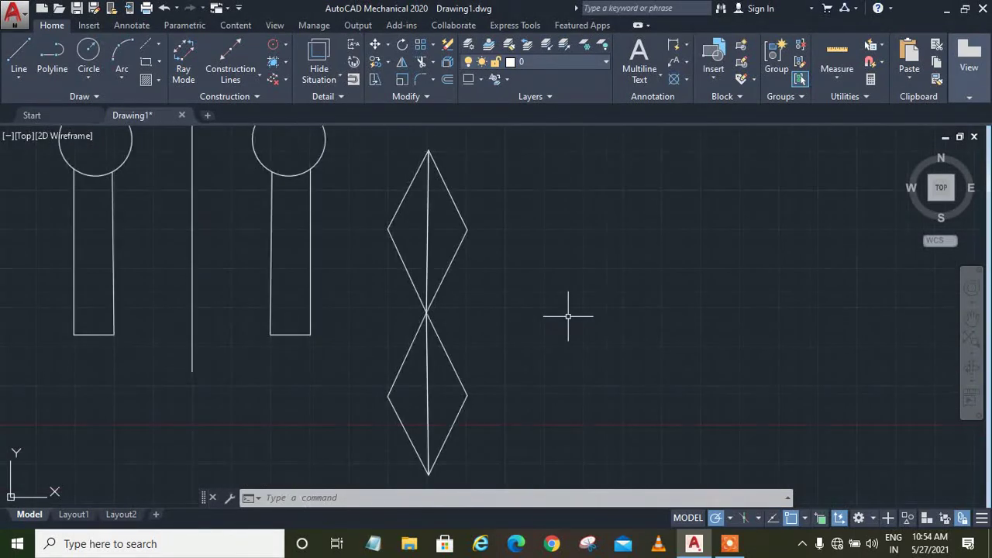
Step: Mirror the lower diamond about a lower-right diagonal through the joint point, keeping the original
left_click(408, 60)
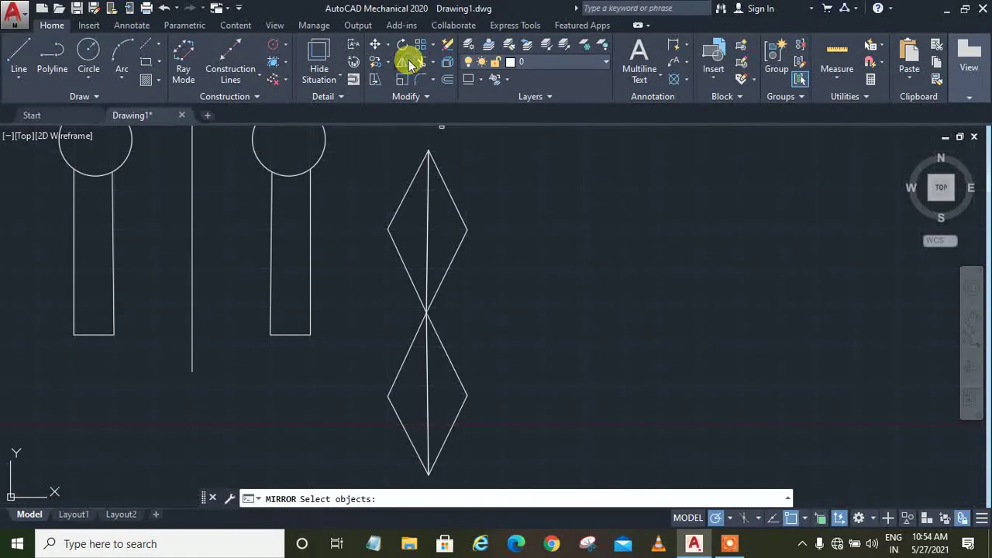
mouse_move(524, 472)
left_mouse_down()
mouse_move(352, 385)
mouse_move(391, 335)
mouse_move(465, 338)
left_mouse_up()
key("Return")
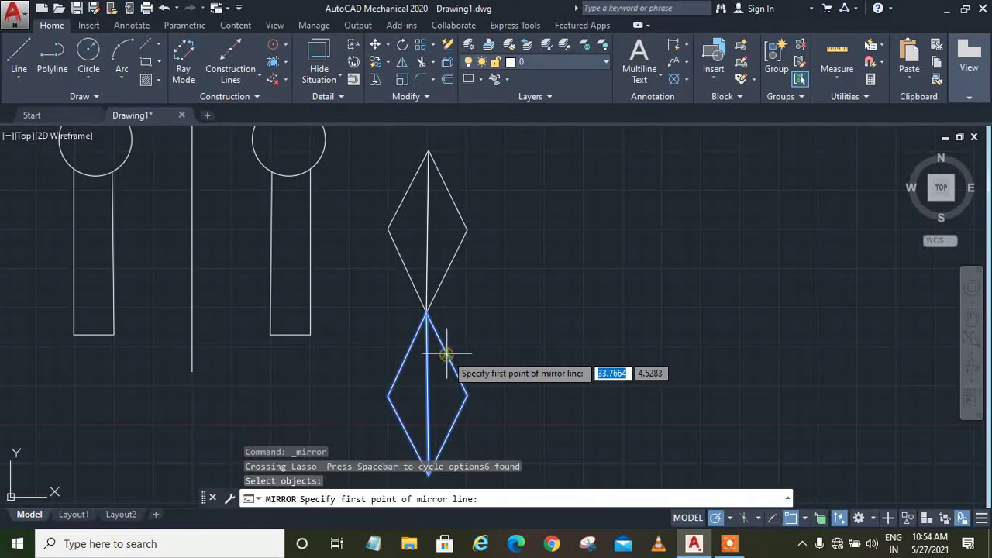
left_click(426, 312)
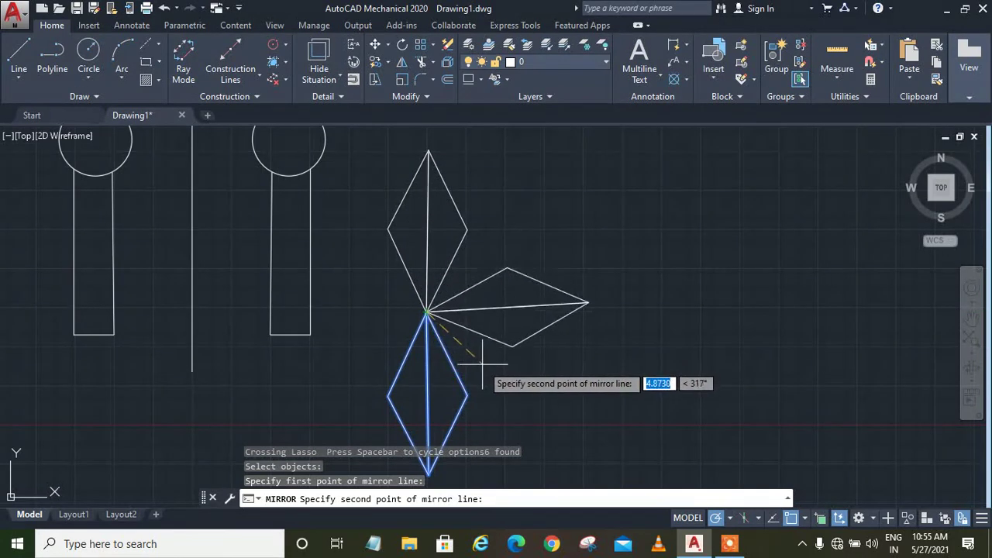
left_click(482, 363)
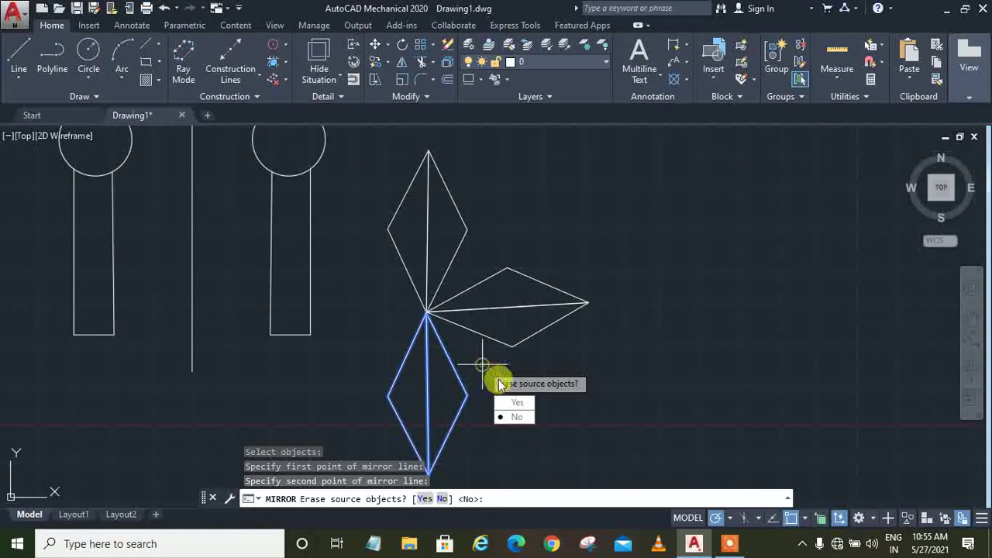
type("n")
key("Return")
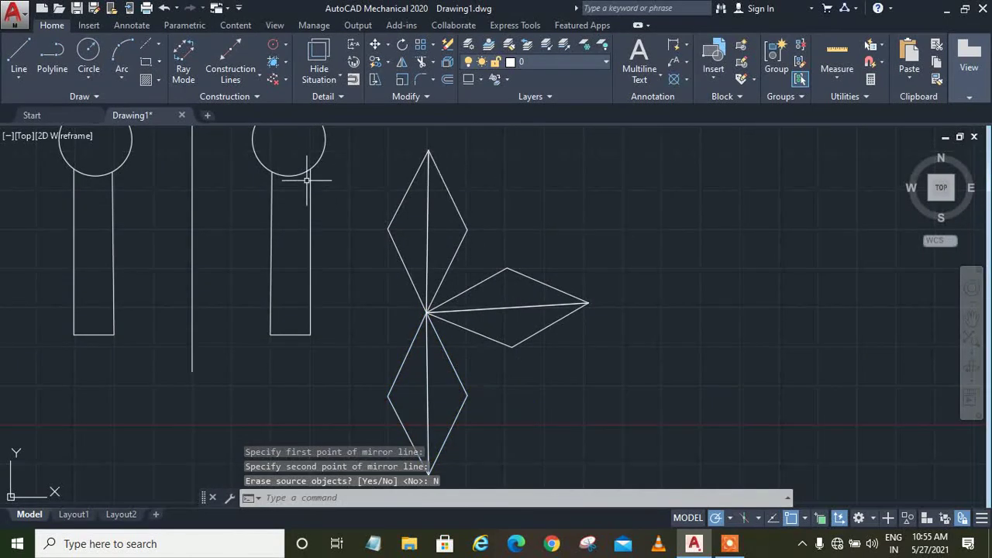
left_click(399, 60)
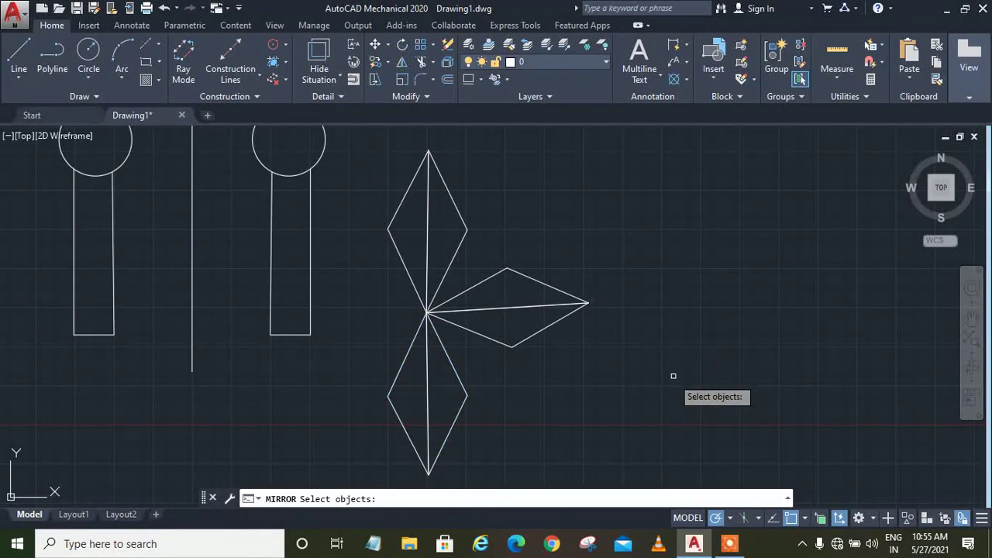
Step: Mirror the bottom diamond across a lower-left diagonal through the shared tip, keeping the original
left_click_drag(496, 459, 428, 325)
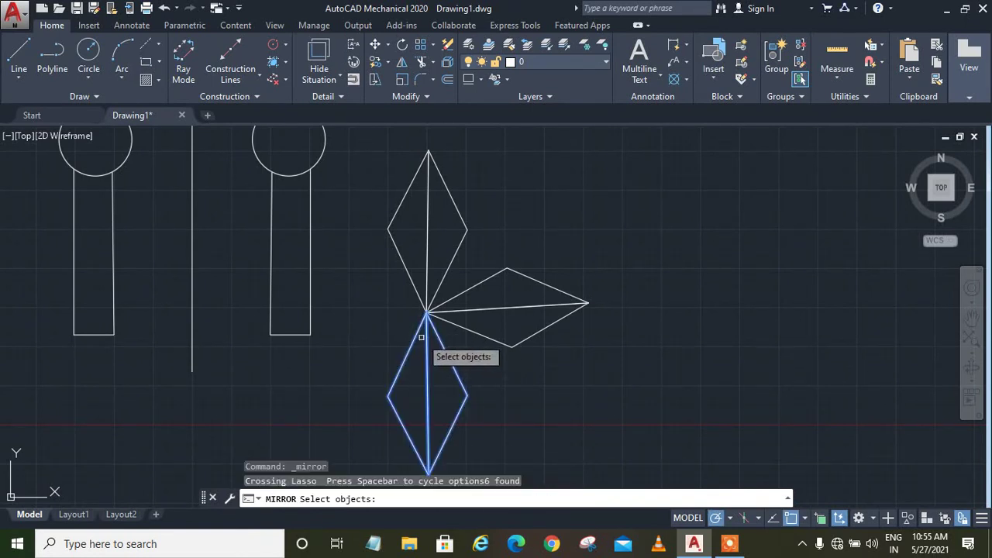
key("Return")
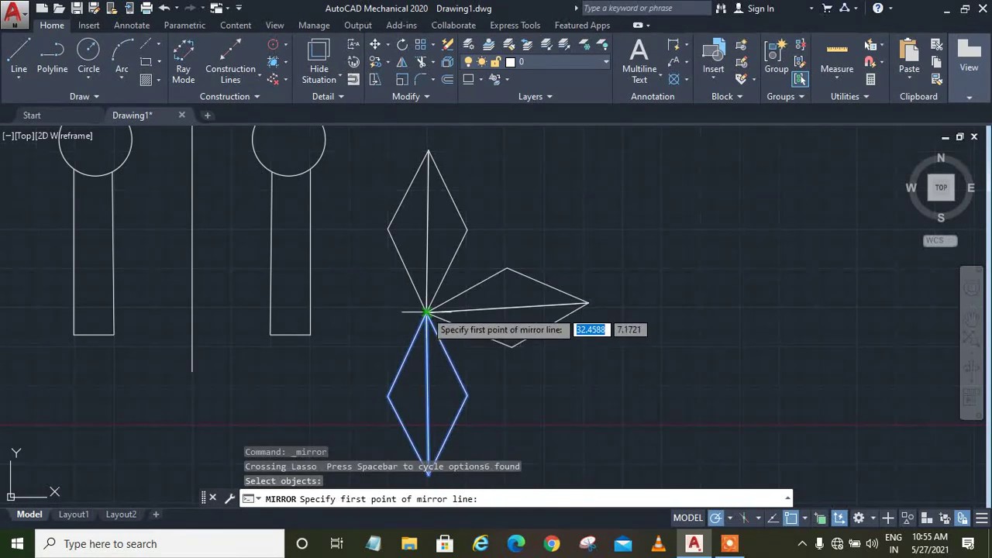
left_click(426, 313)
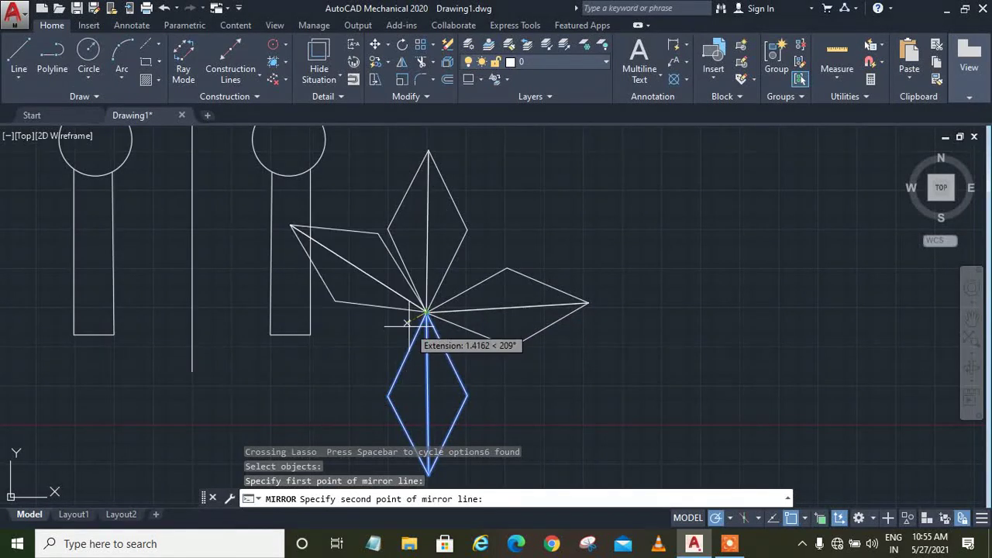
left_click(418, 330)
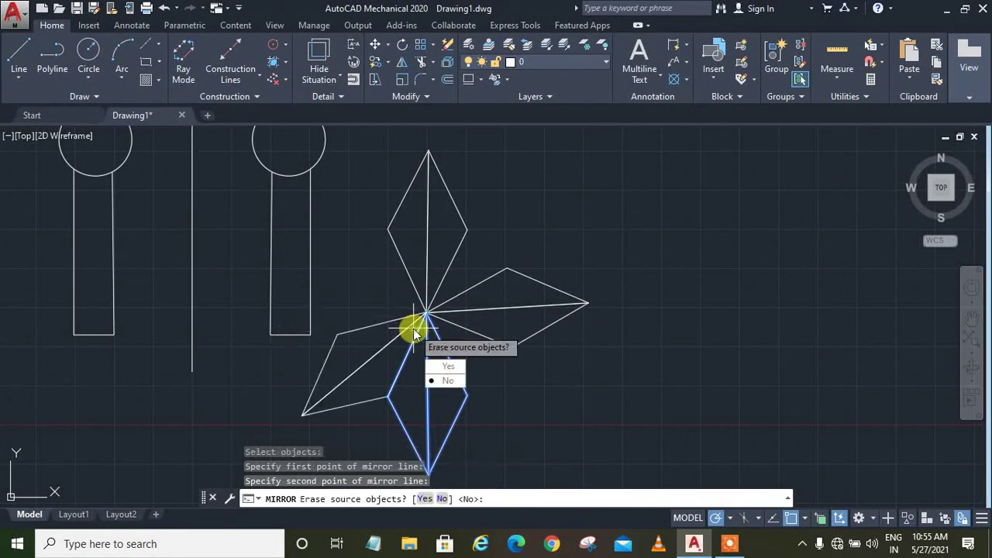
left_click(453, 381)
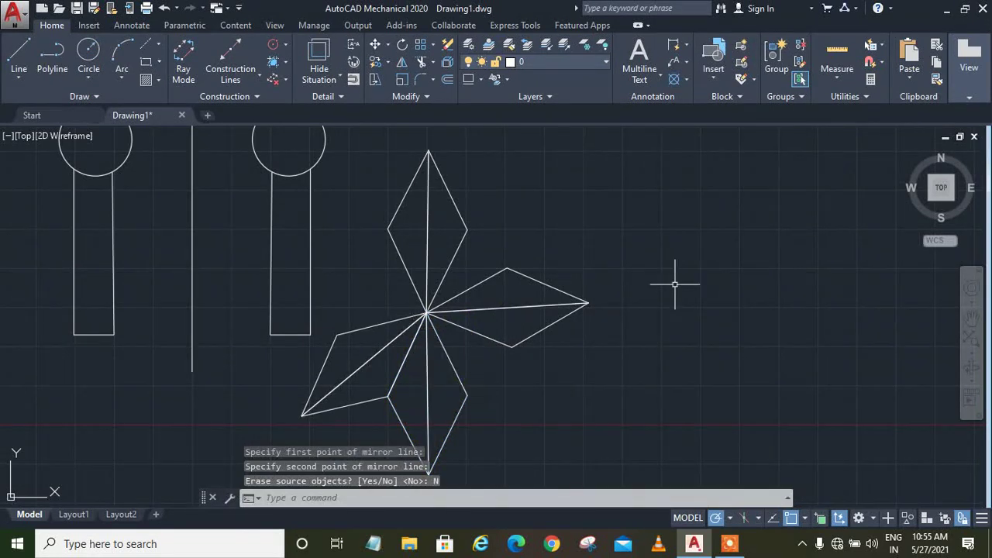
left_click(730, 539)
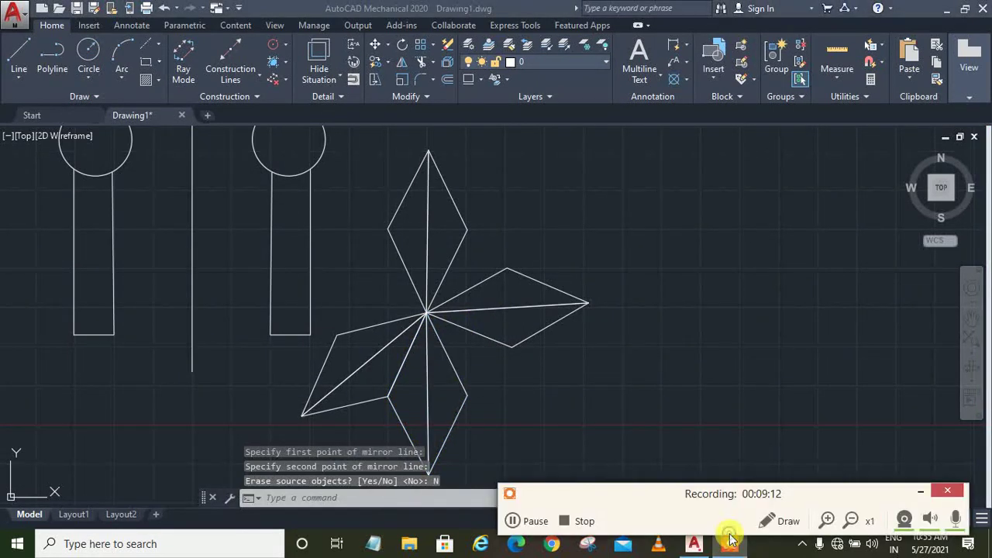
left_click(915, 494)
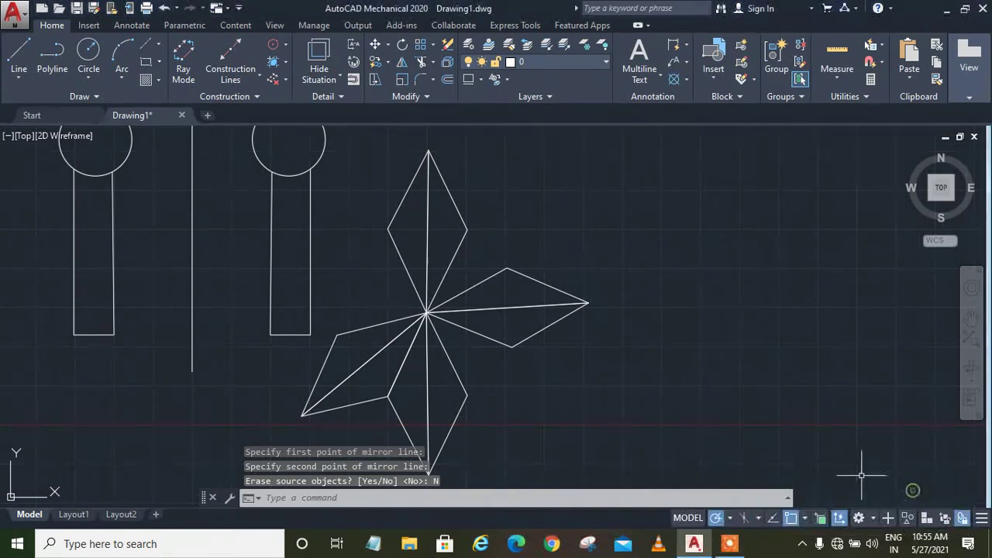